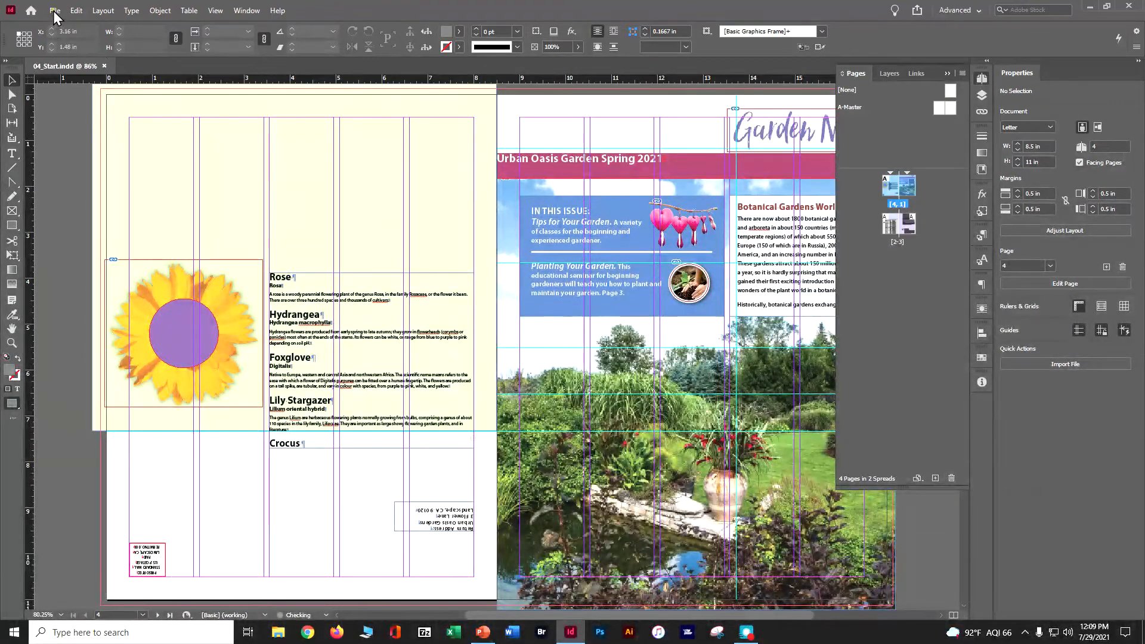
Step: Save the newsletter document under a new file name made of the owner's surname followed by "_in ciab ch 4"
{"action": "left_click", "coordinate": [55, 12]}
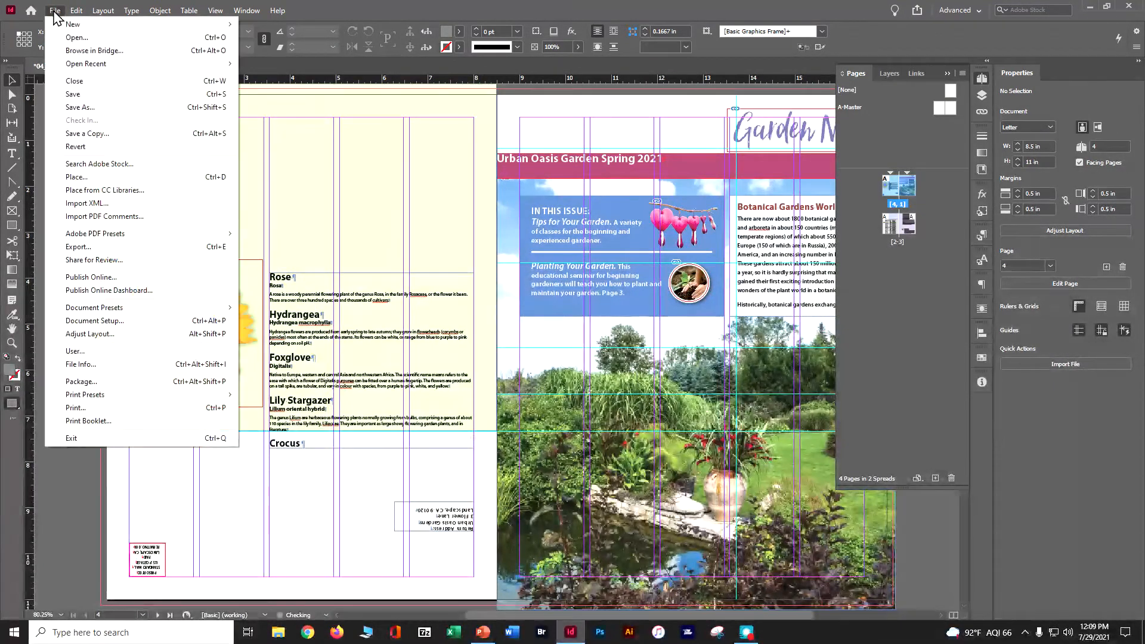
{"action": "left_click", "coordinate": [91, 107]}
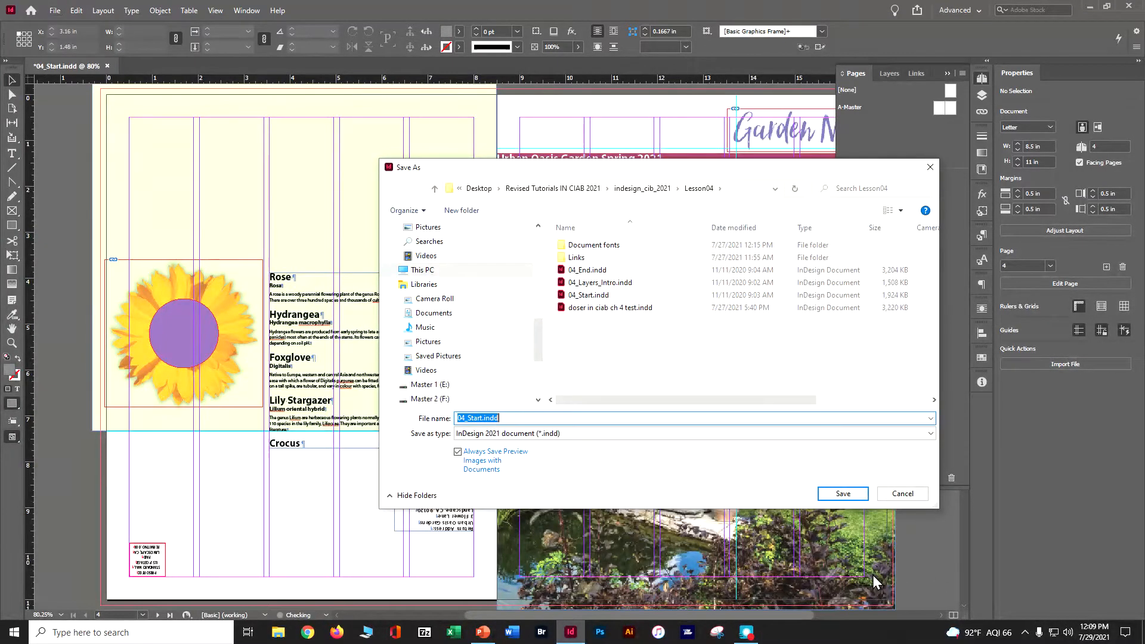
{"action": "type", "text": "doser_in ciab ch 4"}
{"action": "left_click", "coordinate": [856, 496]}
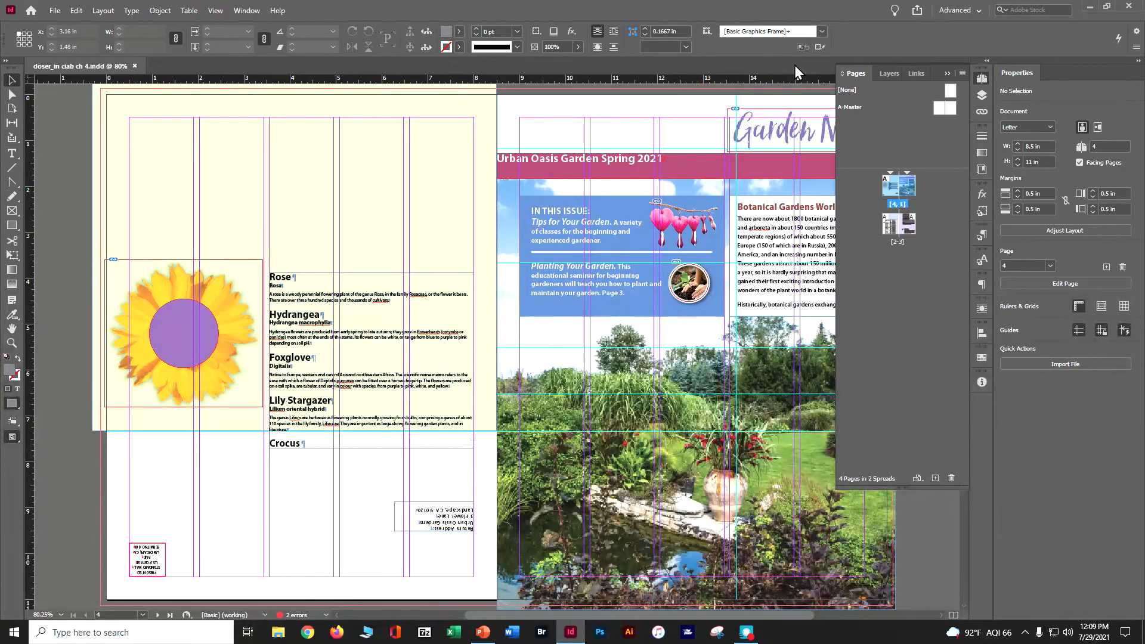
Step: Reset the Advanced workspace to its default panel arrangement
{"action": "left_click", "coordinate": [953, 12]}
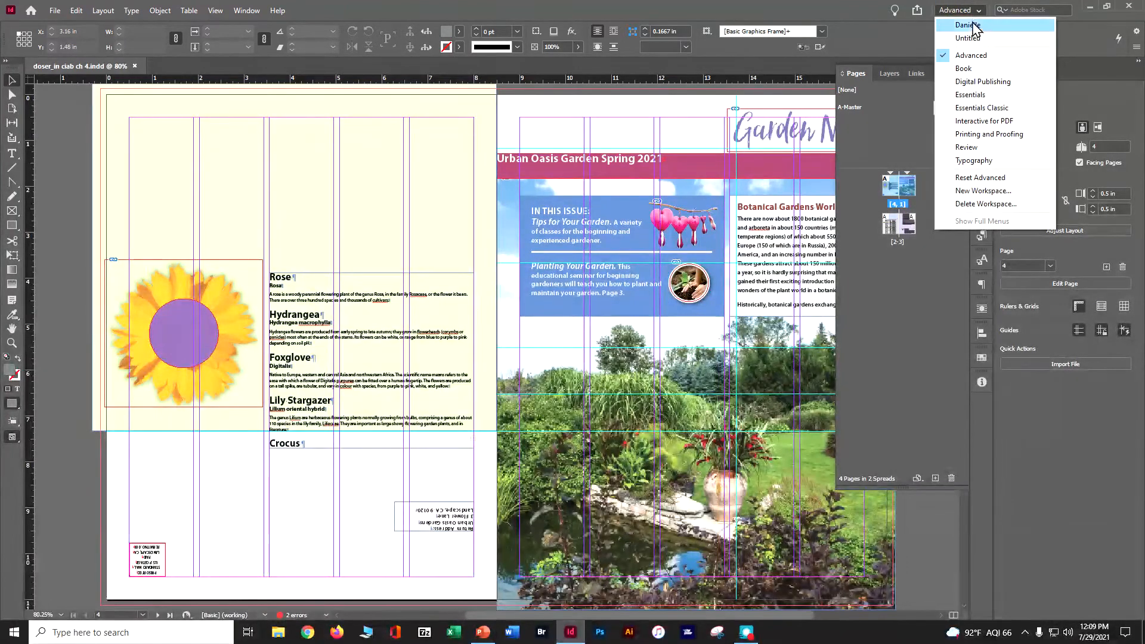
{"action": "left_click", "coordinate": [973, 177]}
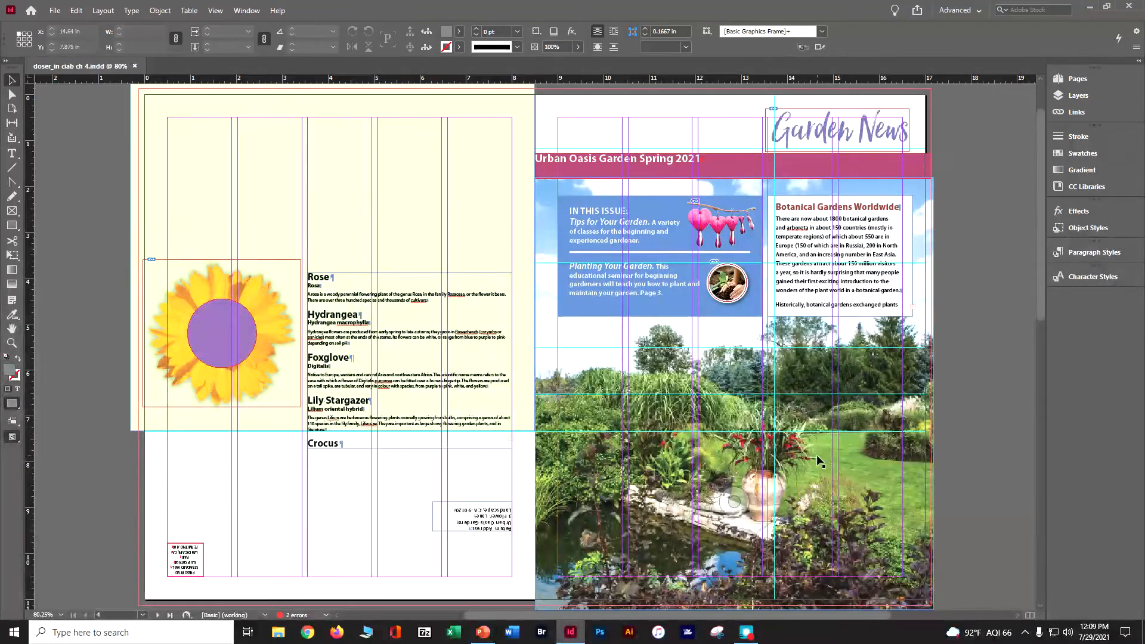
Step: Open the finished sample document 04_End.indd and examine the layout of its spreads
{"action": "mouse_move", "coordinate": [484, 637]}
{"action": "left_click", "coordinate": [54, 11]}
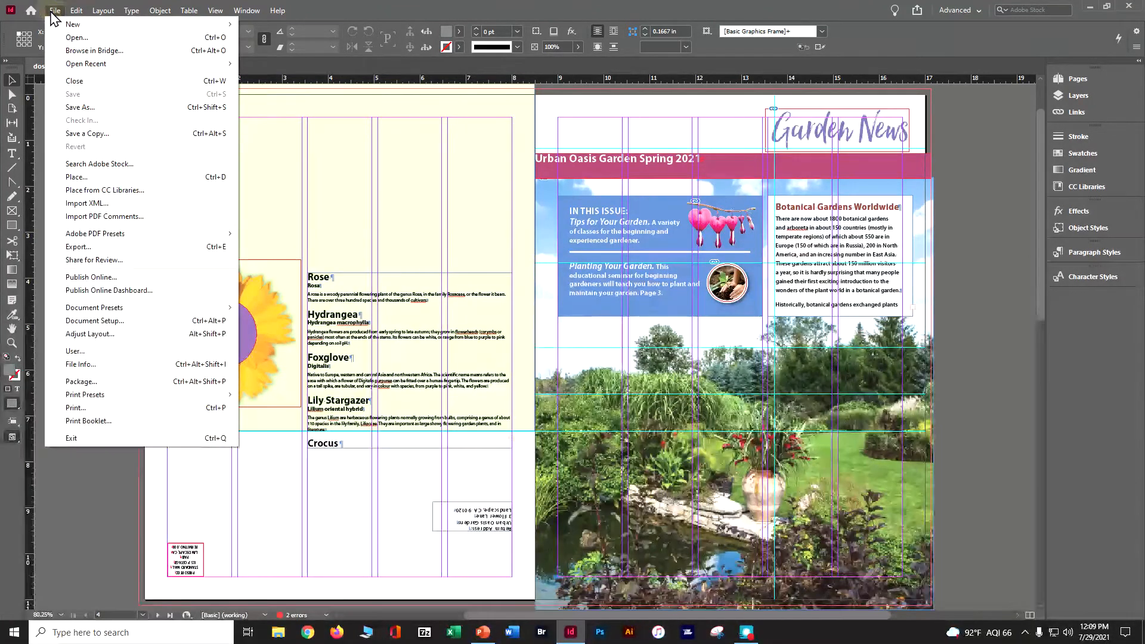
{"action": "left_click", "coordinate": [66, 38]}
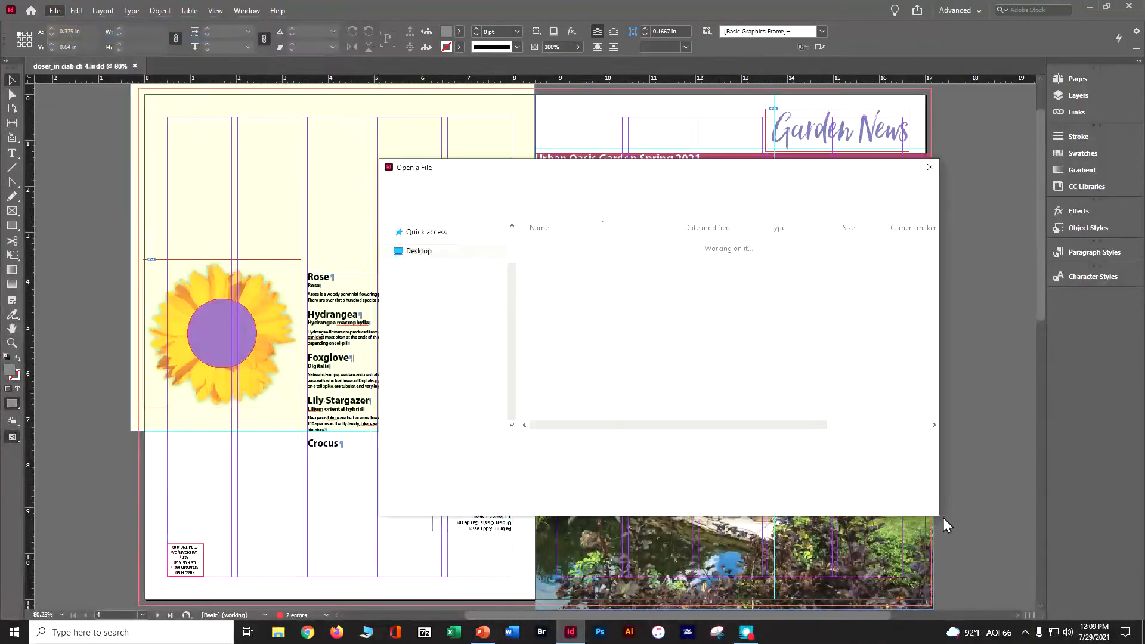
{"action": "double_click", "coordinate": [557, 270]}
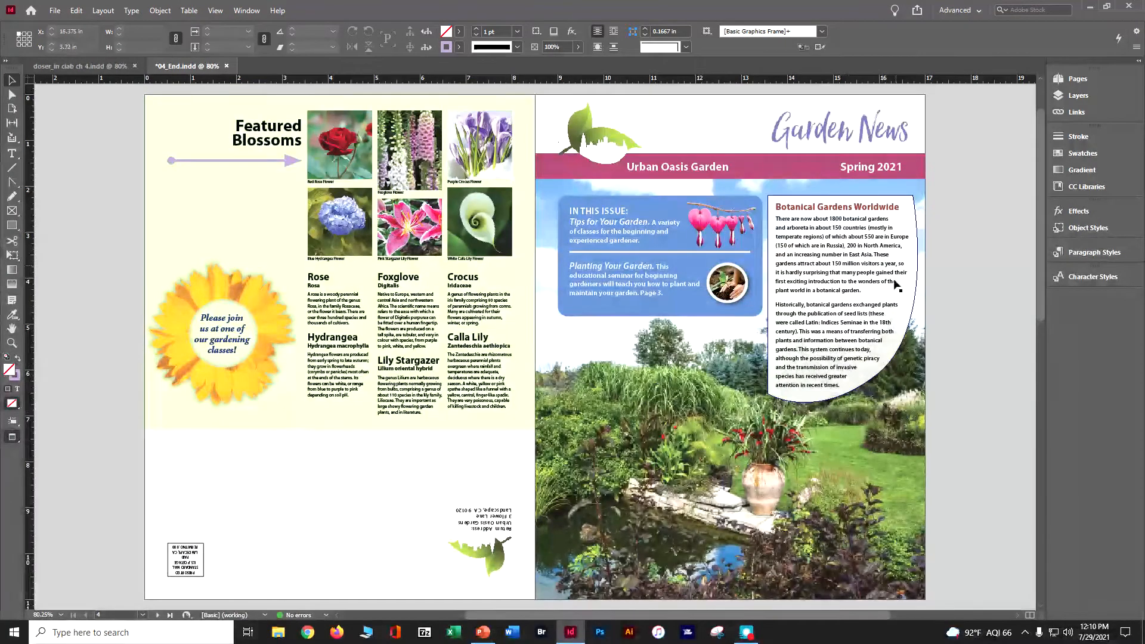
{"action": "scroll", "coordinate": [817, 403], "scroll_direction": "down", "scroll_amount": 10}
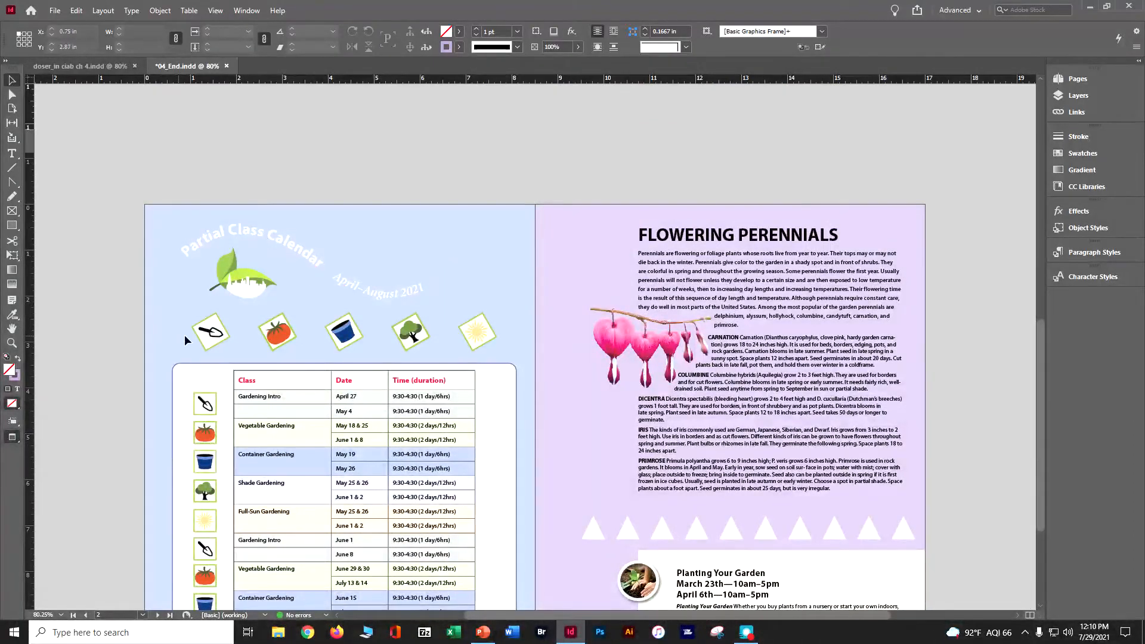
{"action": "scroll", "coordinate": [221, 418], "scroll_direction": "down", "scroll_amount": 2}
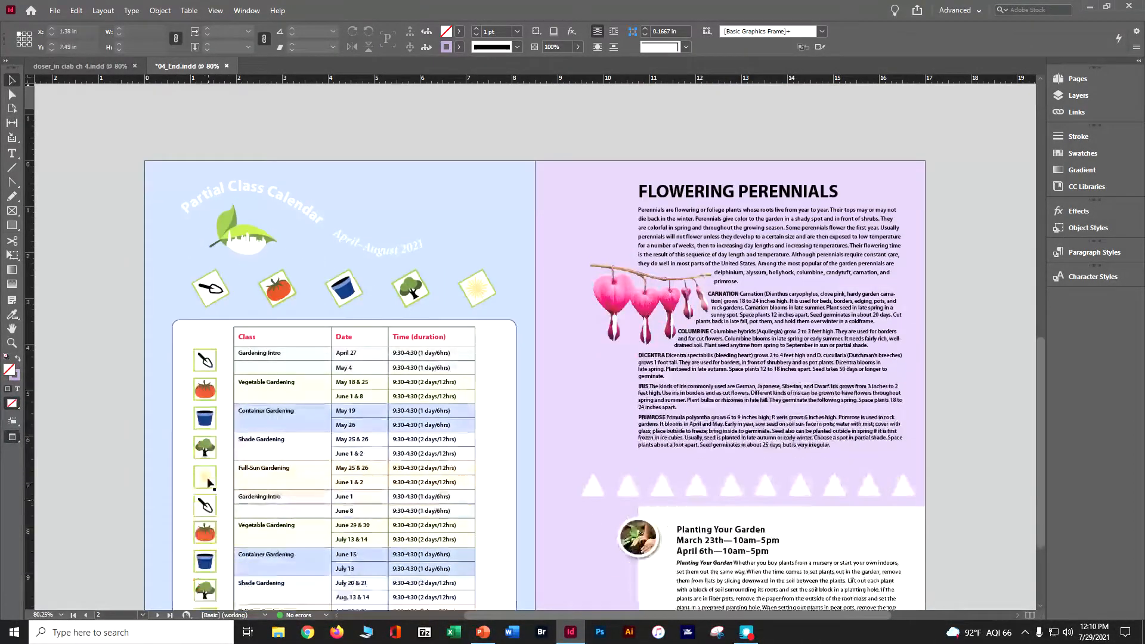
{"action": "scroll", "coordinate": [656, 391], "scroll_direction": "down", "scroll_amount": 1}
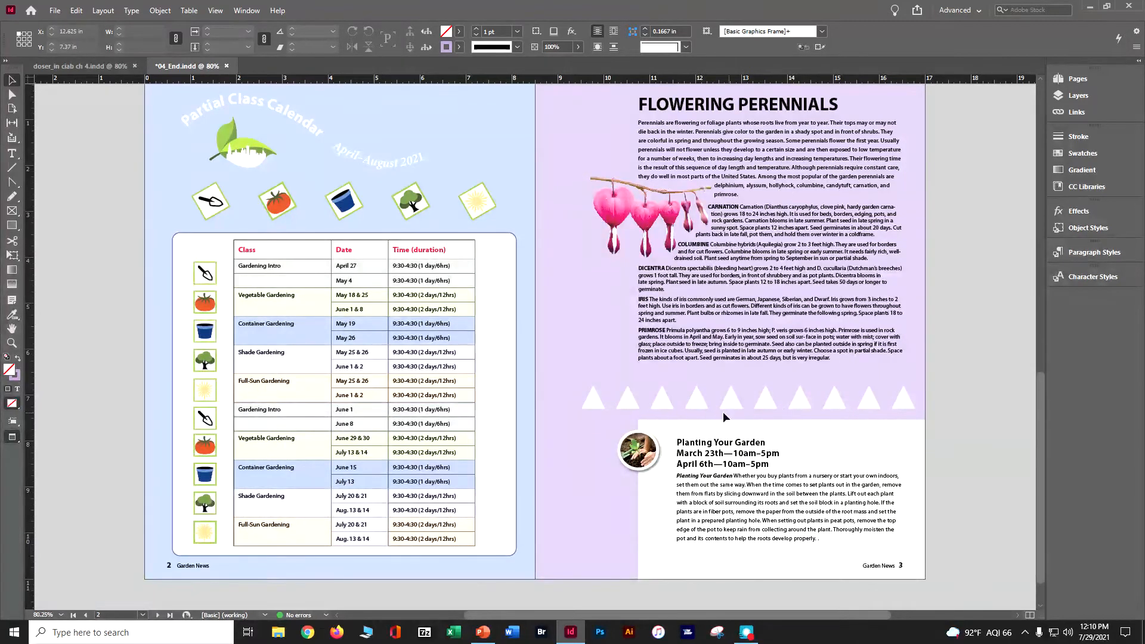
{"action": "scroll", "coordinate": [895, 398], "scroll_direction": "down", "scroll_amount": 2}
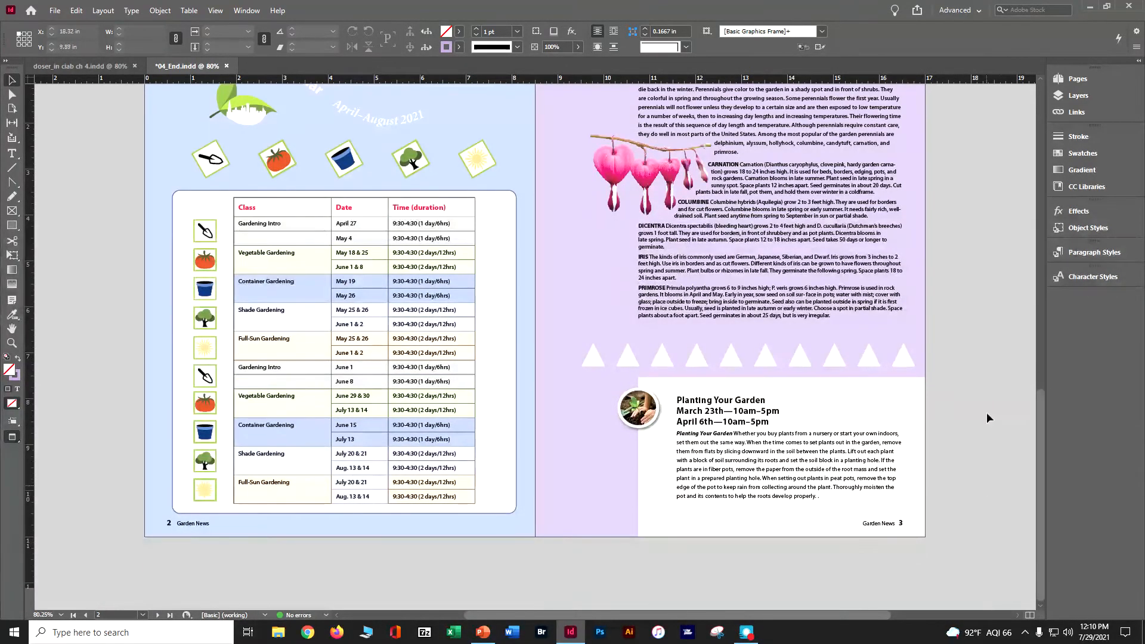
Step: Return to the working copy and inspect the objects listed under the Text layer, leaving the layer collapsed
{"action": "left_click", "coordinate": [51, 69]}
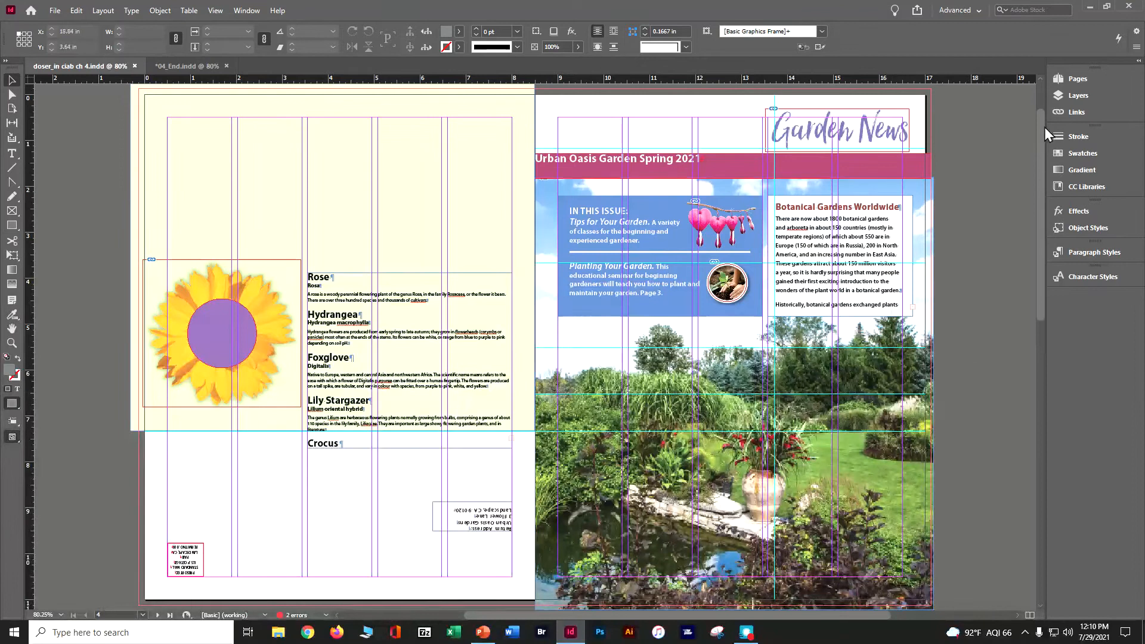
{"action": "left_click", "coordinate": [1051, 95]}
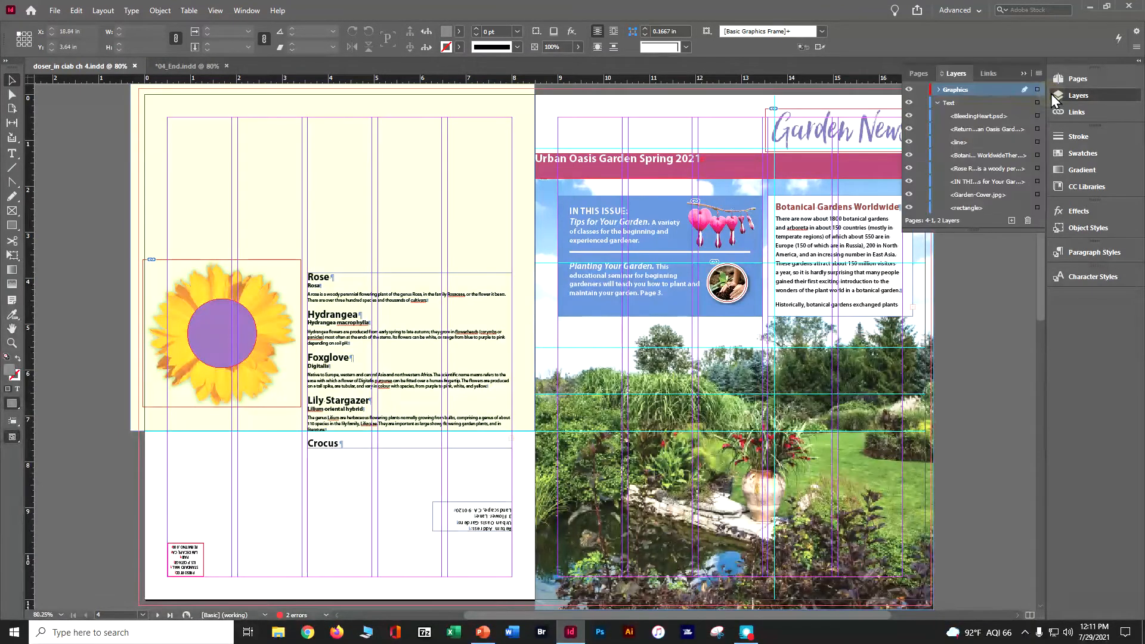
{"action": "left_click", "coordinate": [937, 103]}
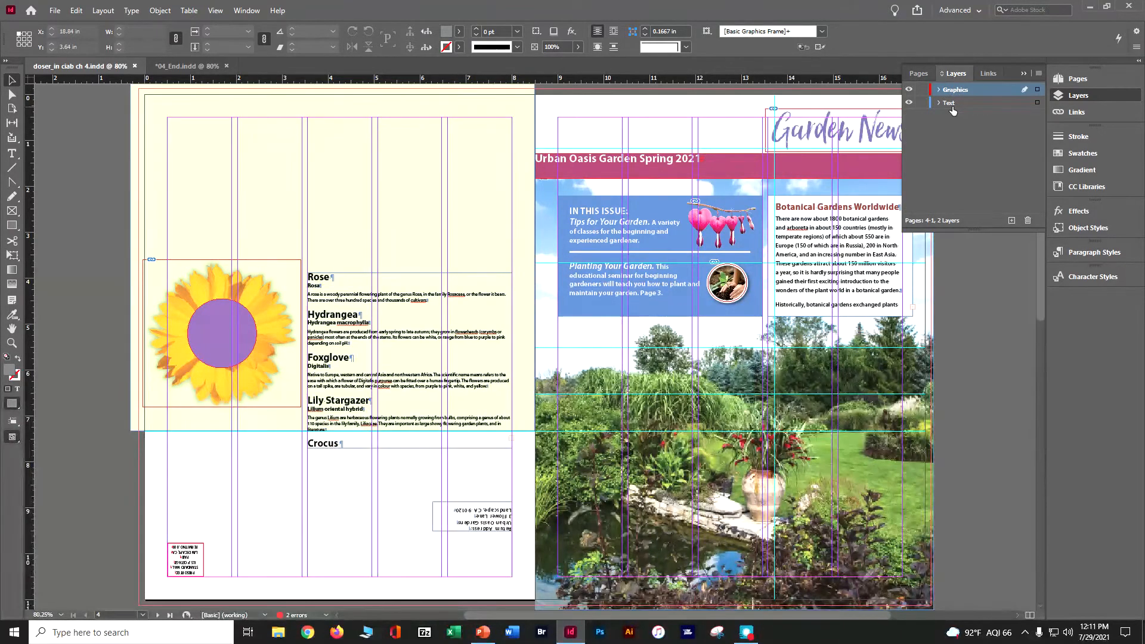
{"action": "left_click", "coordinate": [939, 104]}
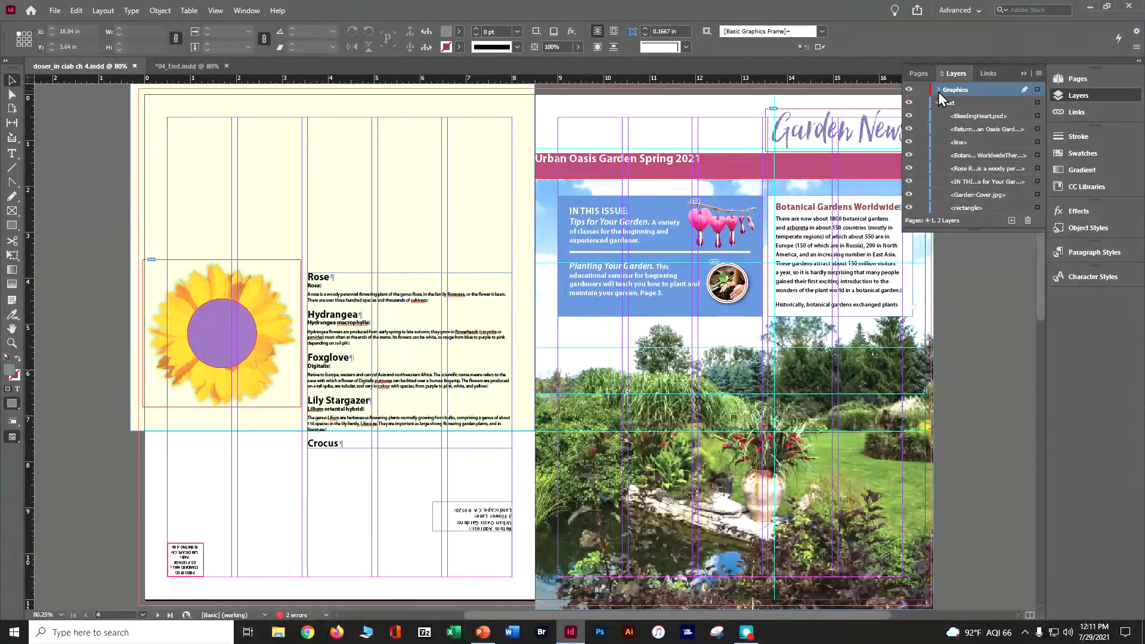
{"action": "left_click", "coordinate": [939, 103]}
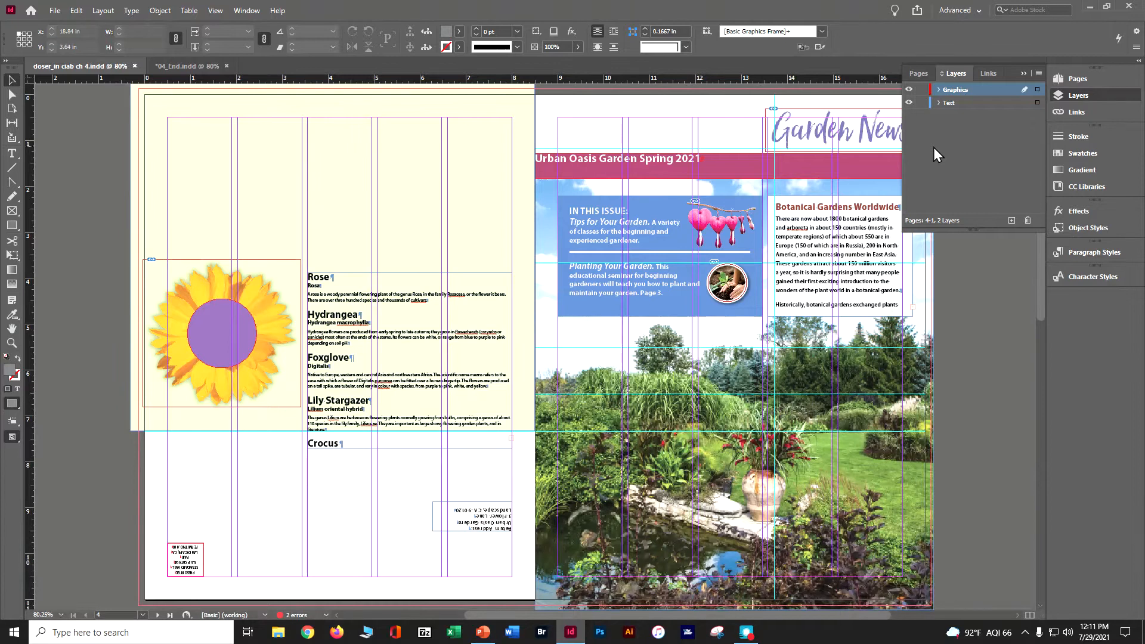
Step: Hide the Text layer and show it again, checking which content it holds on both spreads
{"action": "left_click", "coordinate": [909, 104]}
{"action": "scroll", "coordinate": [842, 220], "scroll_direction": "down", "scroll_amount": 5}
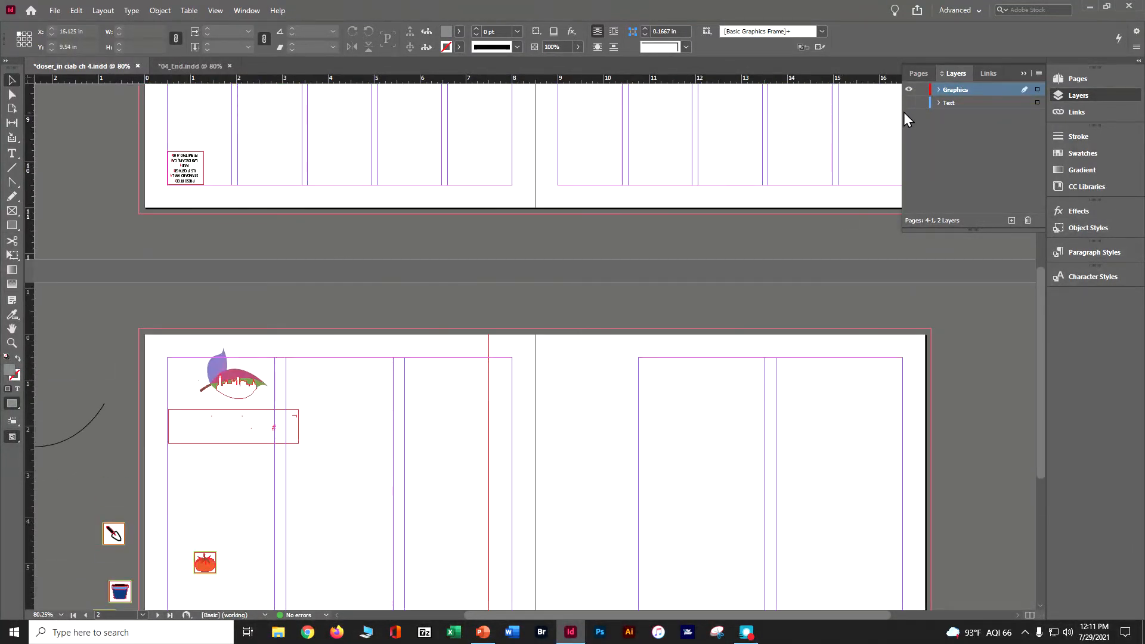
{"action": "left_click", "coordinate": [909, 103]}
{"action": "scroll", "coordinate": [770, 296], "scroll_direction": "down", "scroll_amount": 5}
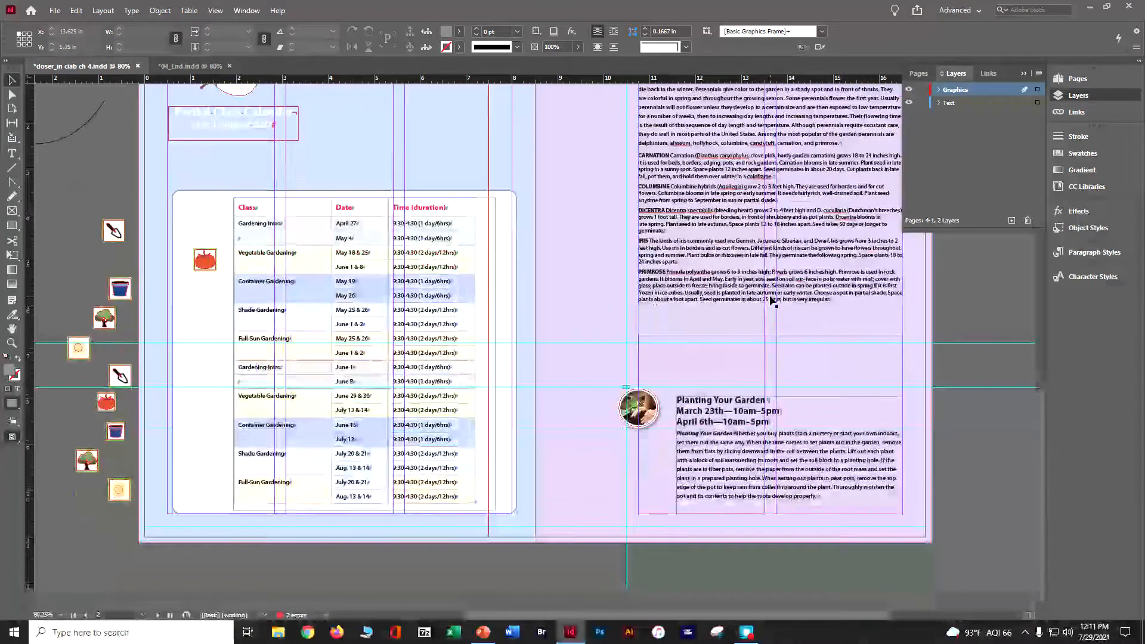
{"action": "scroll", "coordinate": [769, 295], "scroll_direction": "up", "scroll_amount": 2}
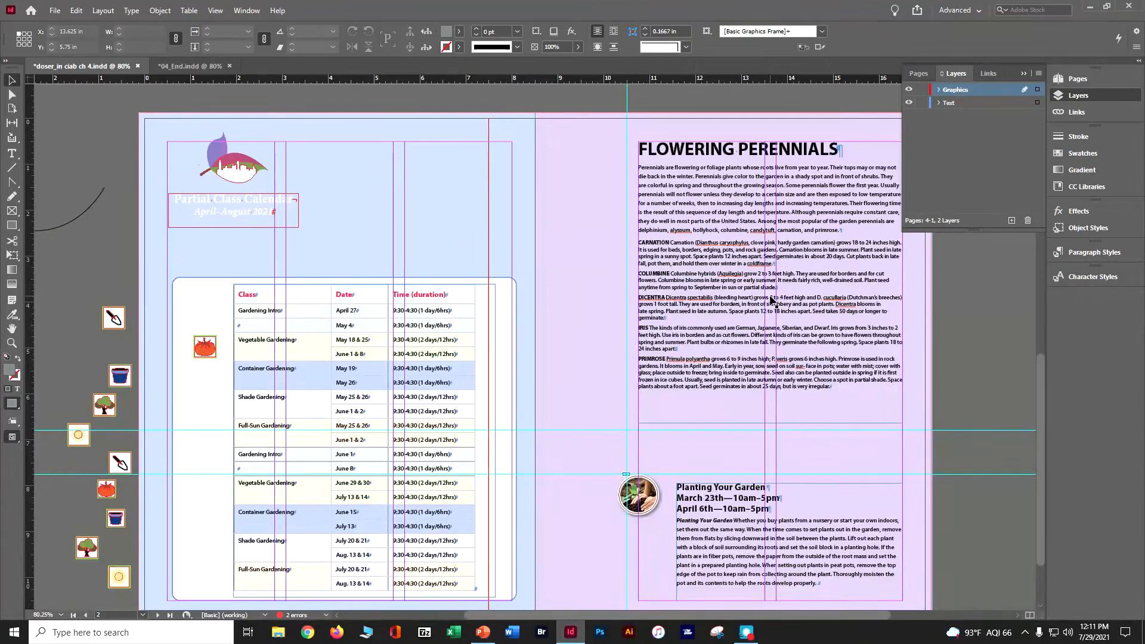
{"action": "scroll", "coordinate": [773, 301], "scroll_direction": "up", "scroll_amount": 10}
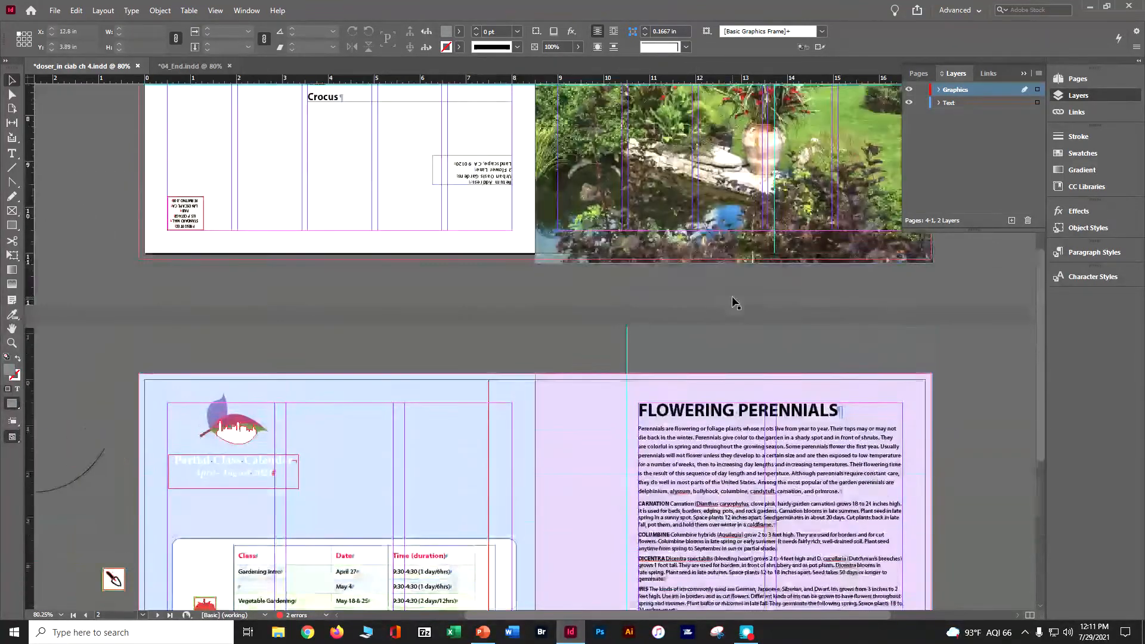
{"action": "scroll", "coordinate": [654, 156], "scroll_direction": "up", "scroll_amount": 2}
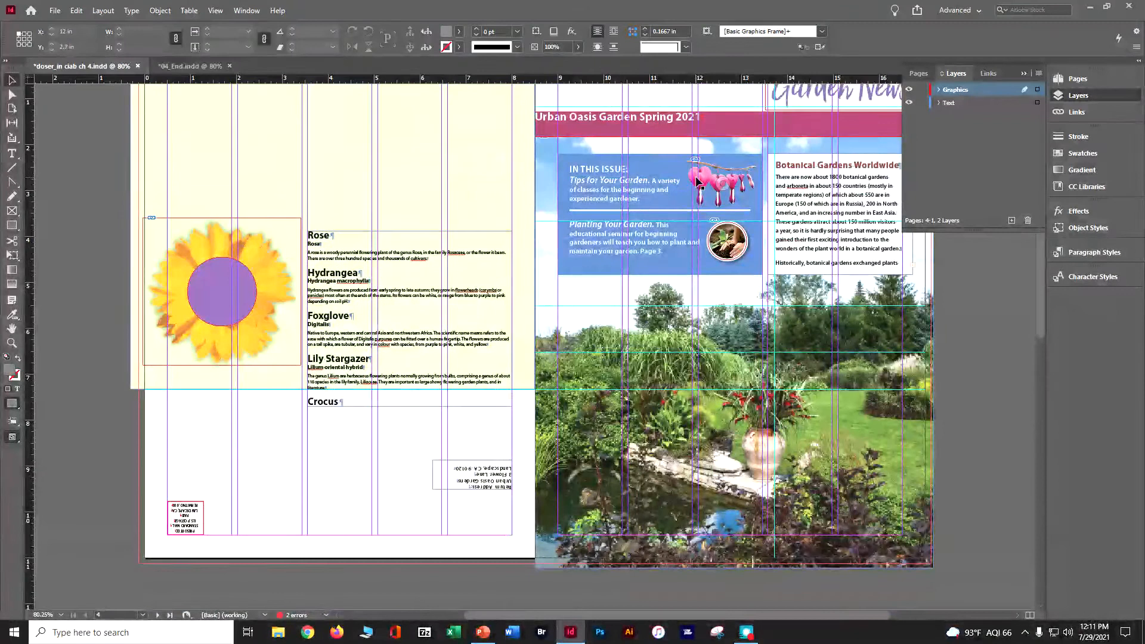
Step: Select the bleeding-heart image in the cover's blue box and set the Text layer's color to Dark Blue
{"action": "left_click", "coordinate": [697, 181]}
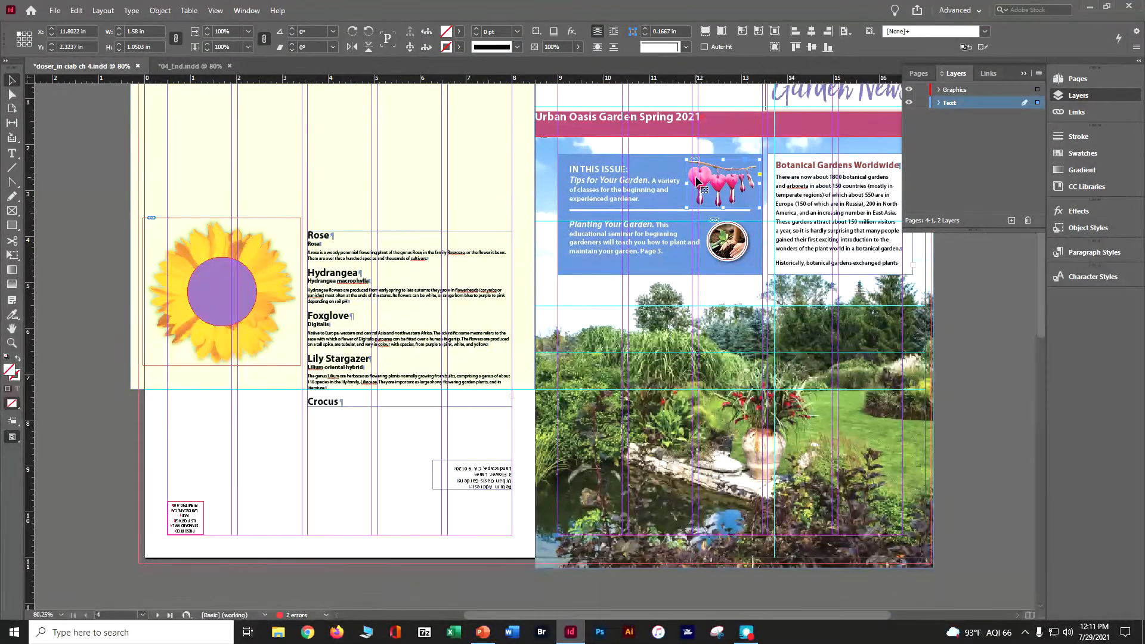
{"action": "key", "text": "ctrl+2"}
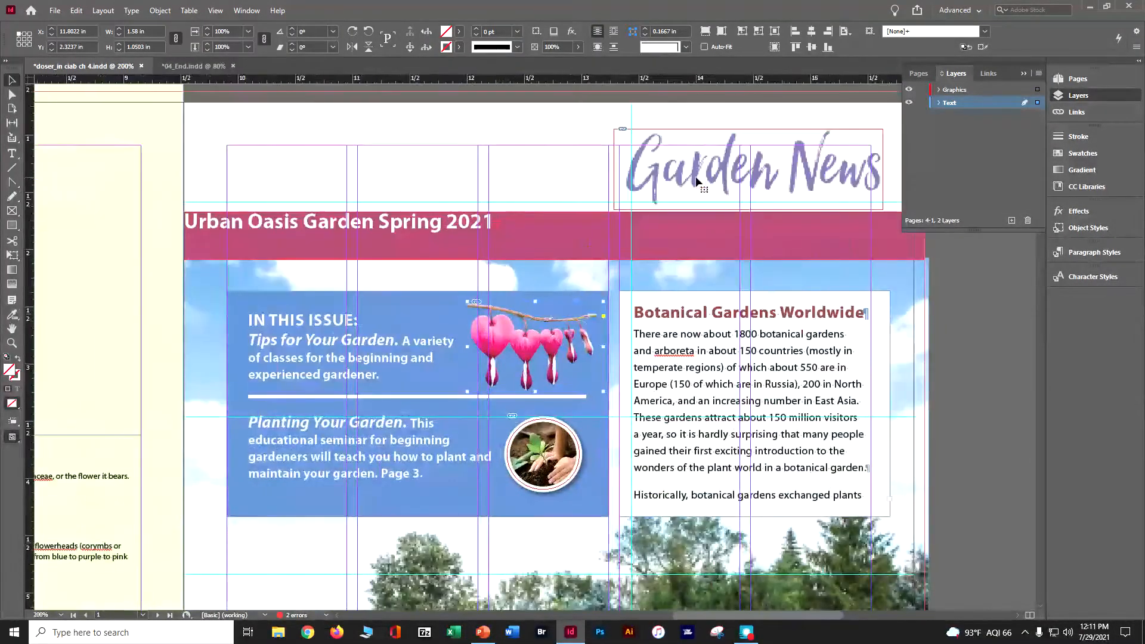
{"action": "key", "text": "ctrl+equal"}
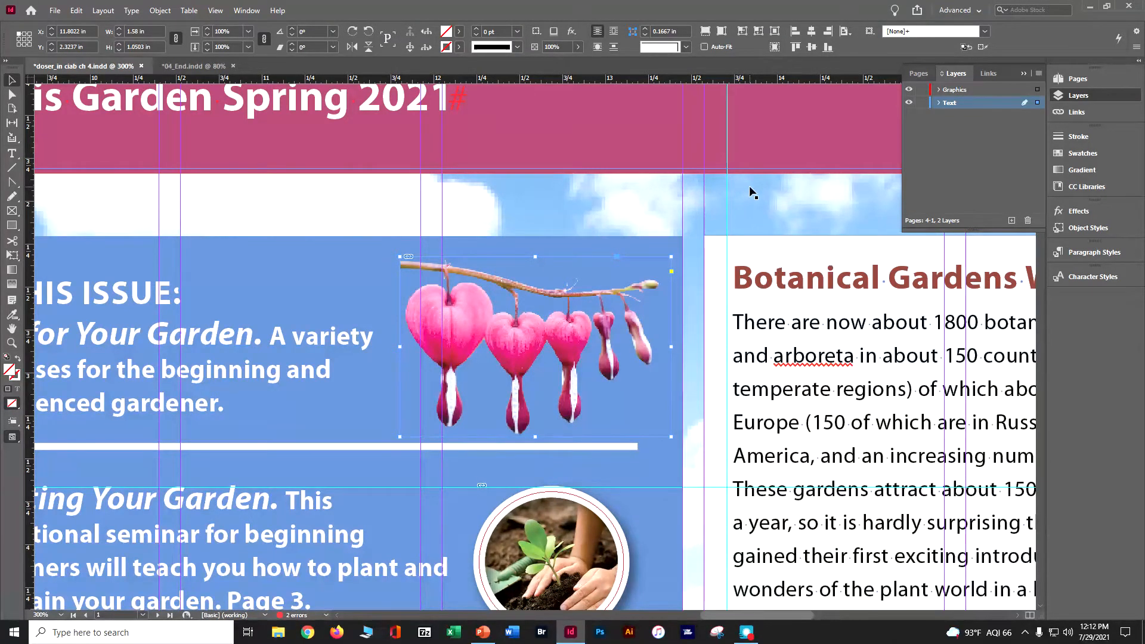
{"action": "double_click", "coordinate": [952, 104]}
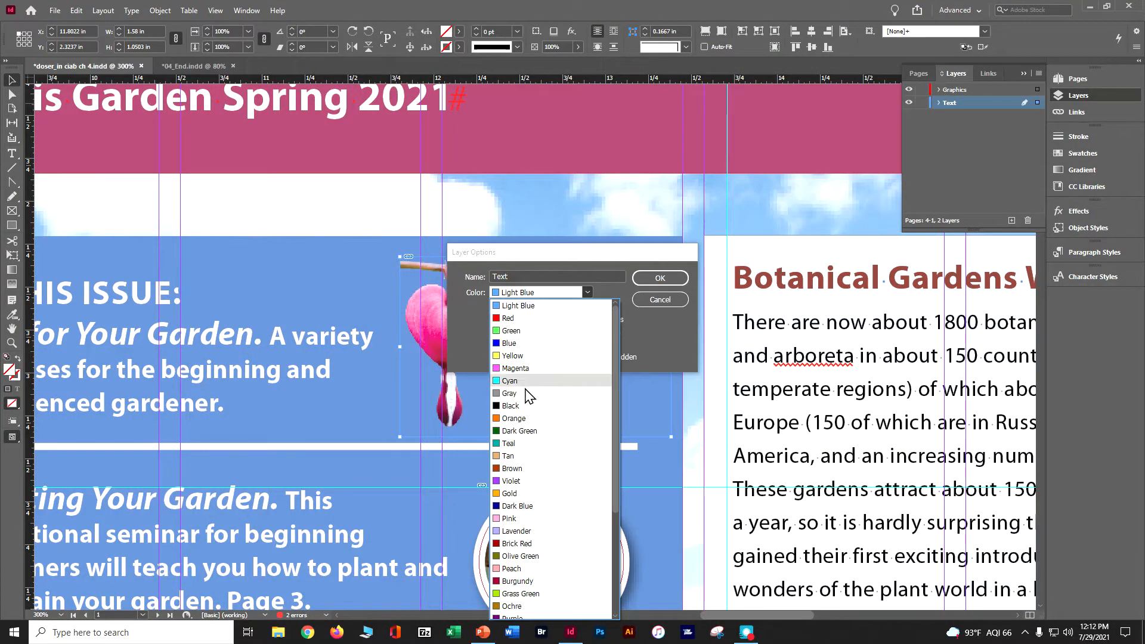
{"action": "left_click", "coordinate": [514, 506]}
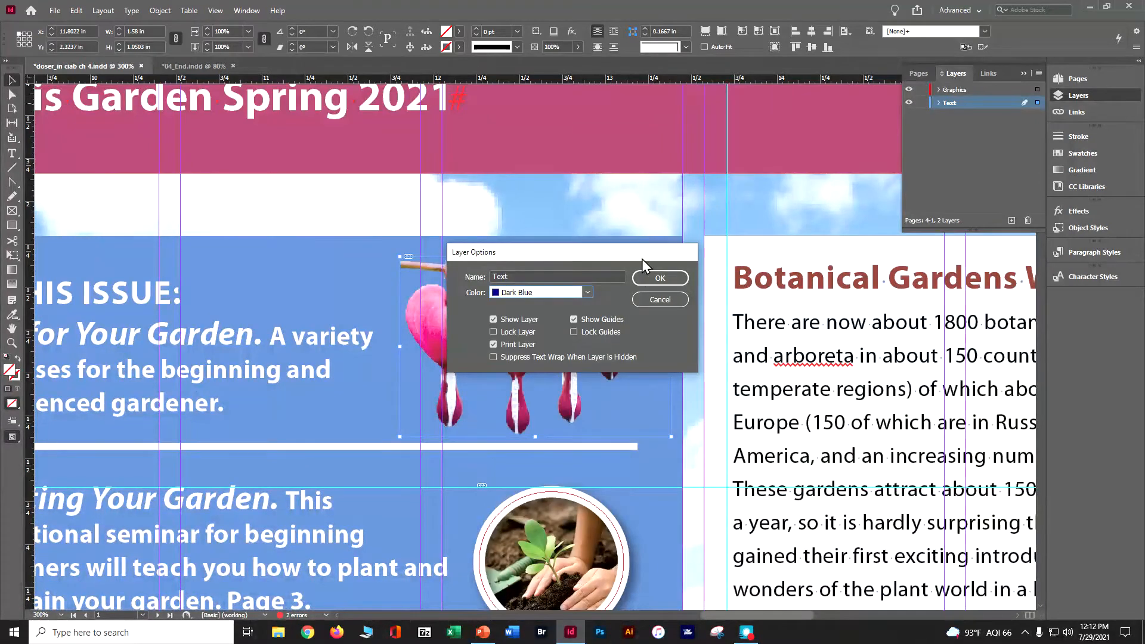
{"action": "left_click", "coordinate": [656, 277]}
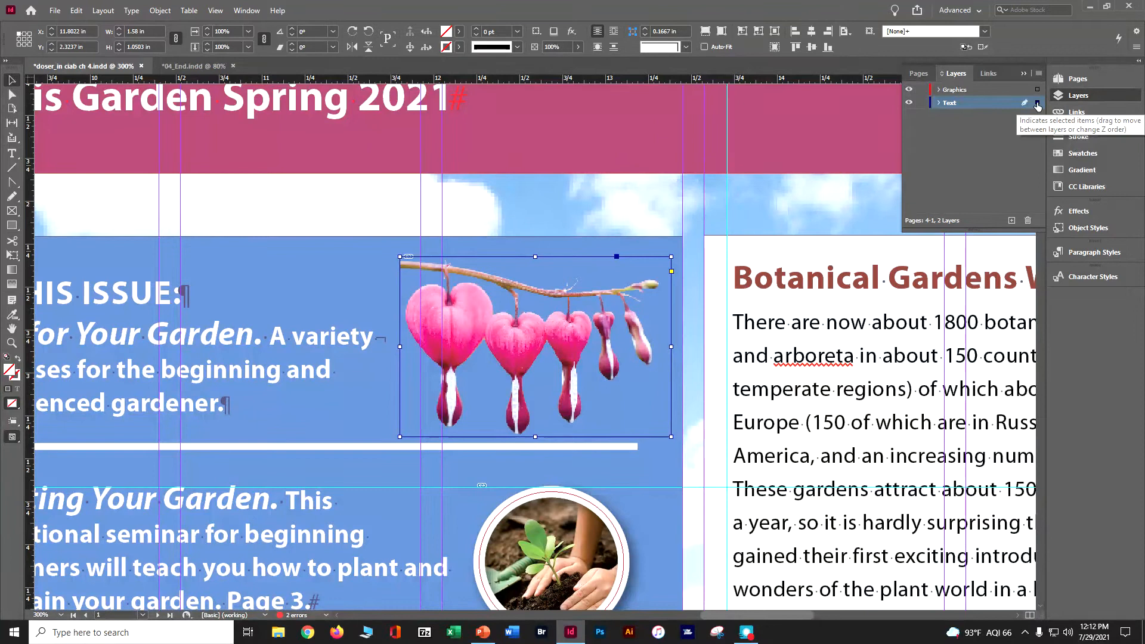
Step: Move the selected bleeding-heart image from the Text layer to the Graphics layer and lock the Graphics layer
{"action": "left_click_drag", "start_coordinate": [1038, 99], "coordinate": [1037, 90]}
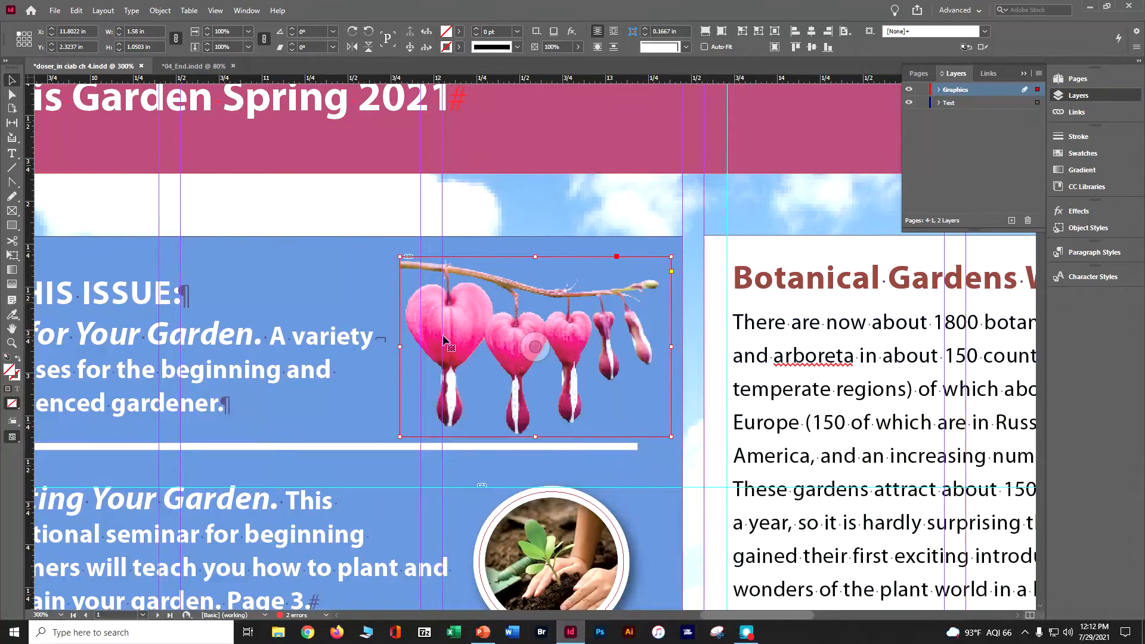
{"action": "left_click", "coordinate": [908, 89]}
{"action": "left_click", "coordinate": [907, 90]}
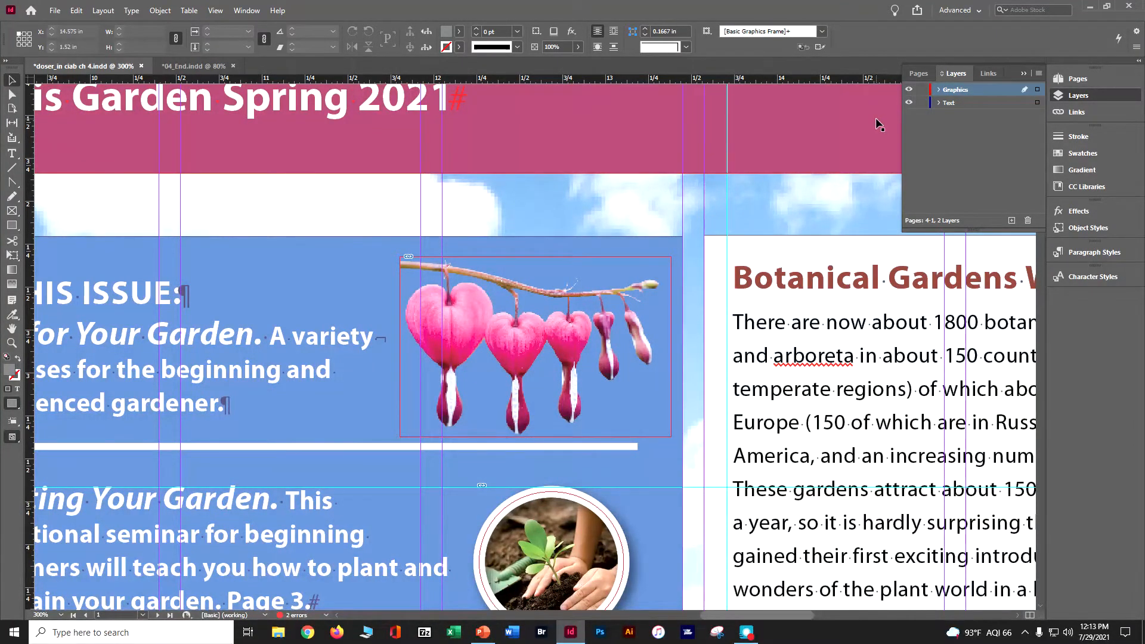
{"action": "left_click", "coordinate": [921, 93]}
Step: Fit the cover spread in view, create a new layer named Background, and save the document
{"action": "left_click", "coordinate": [216, 10]}
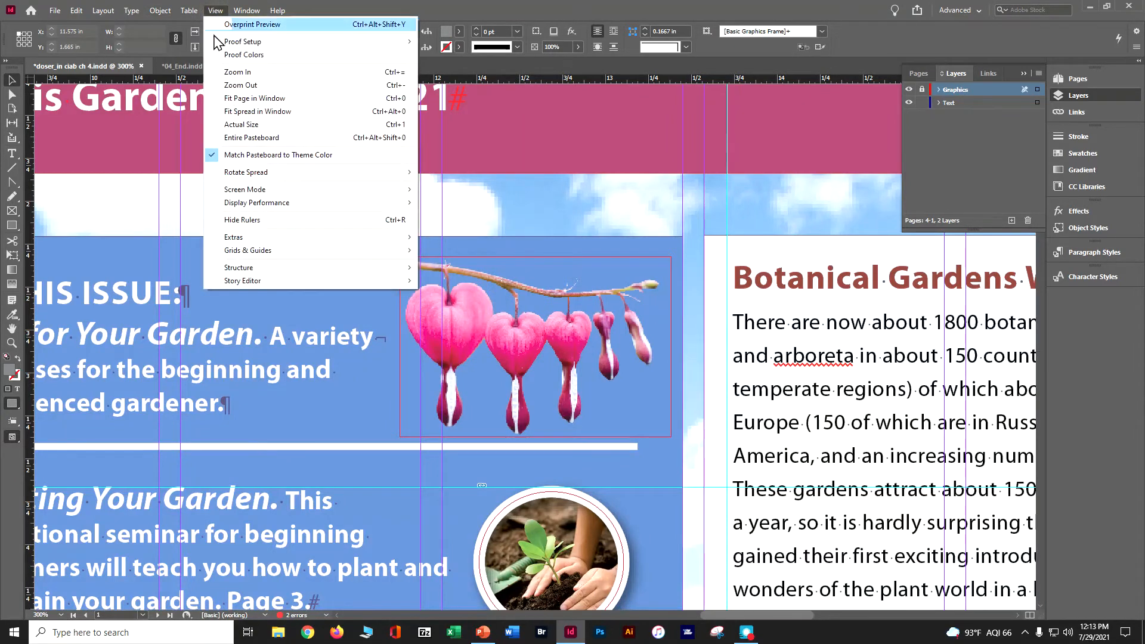
{"action": "left_click", "coordinate": [225, 112]}
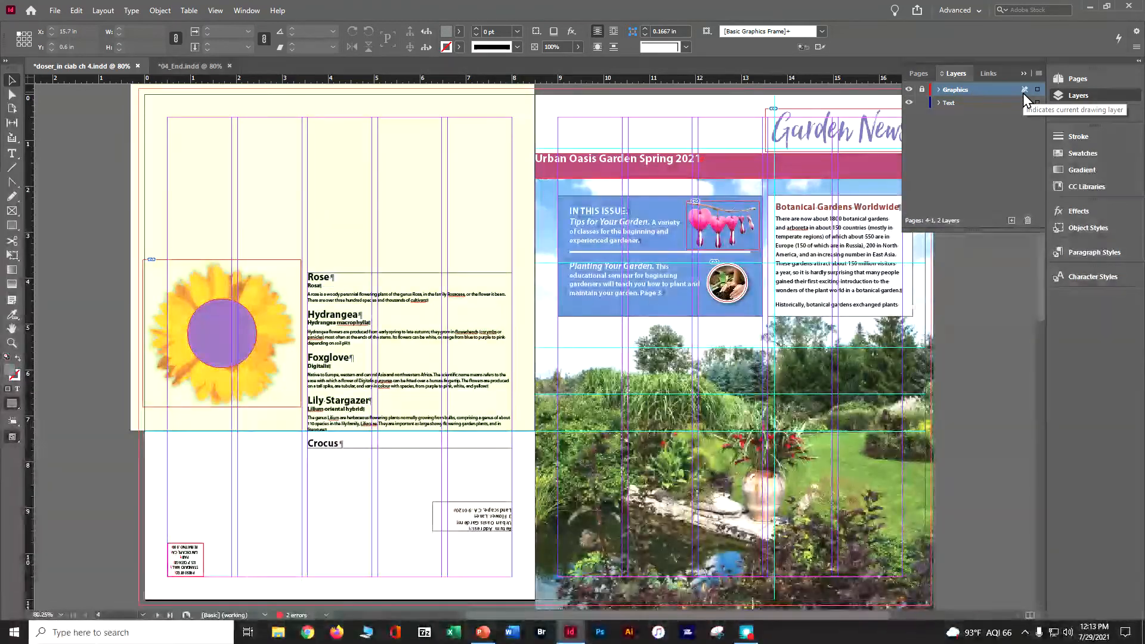
{"action": "left_click", "coordinate": [1012, 222]}
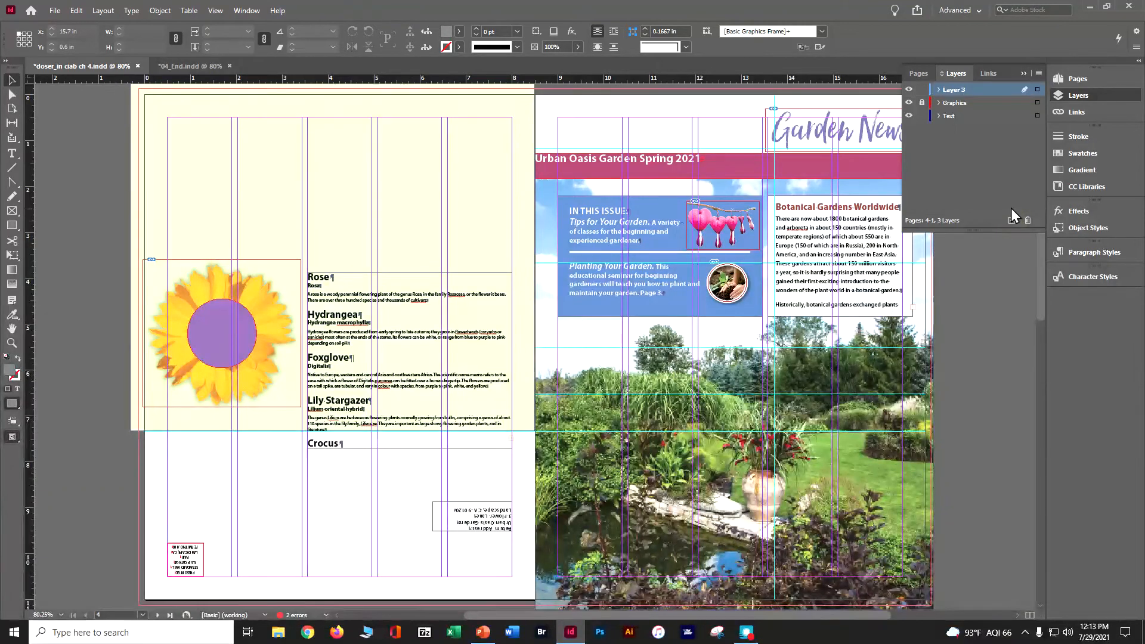
{"action": "double_click", "coordinate": [957, 91]}
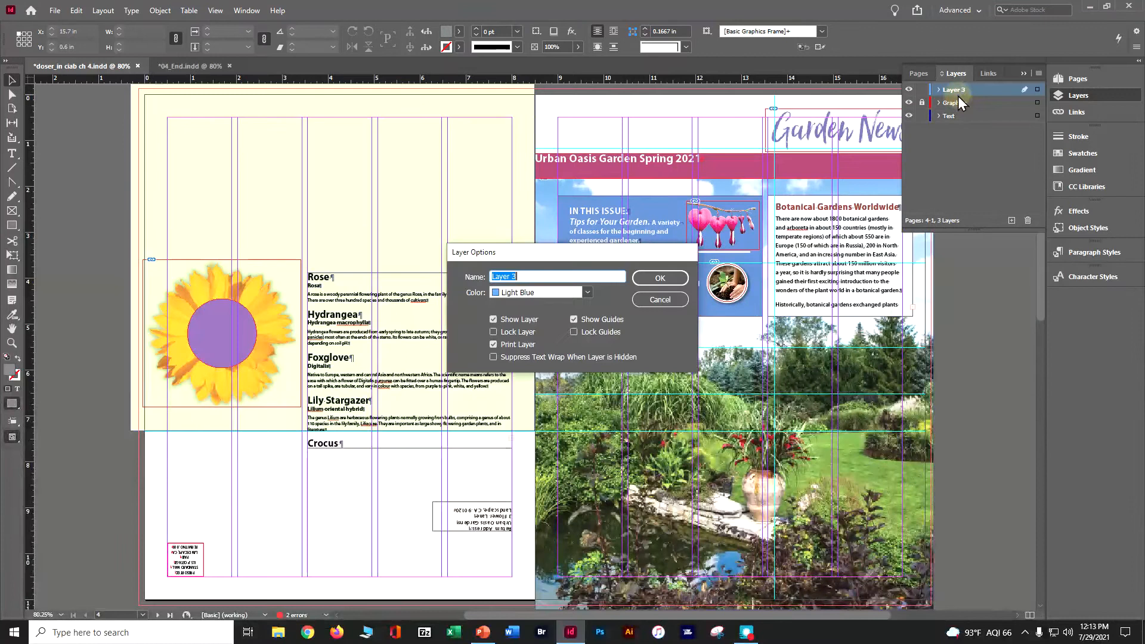
{"action": "type", "text": "Background"}
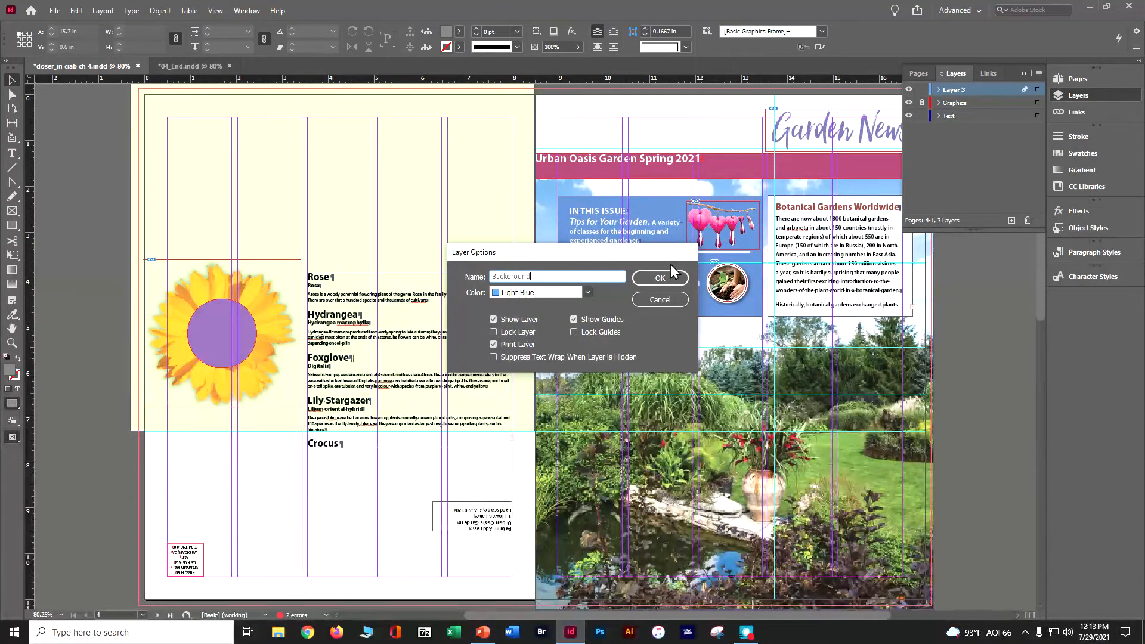
{"action": "left_click", "coordinate": [674, 283]}
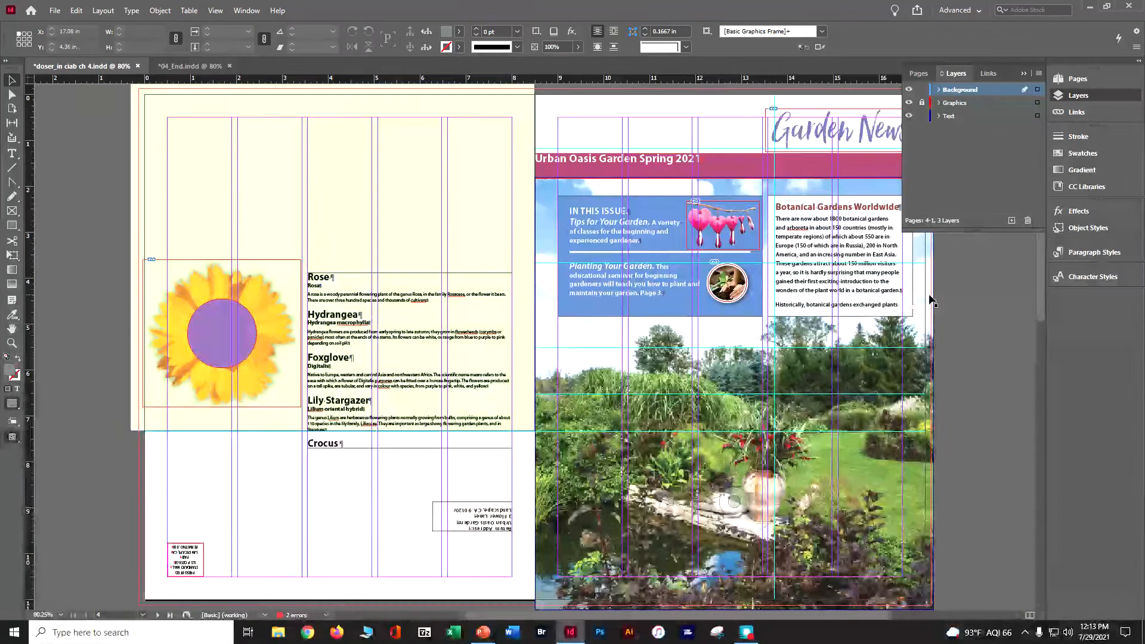
{"action": "key", "text": "ctrl+s"}
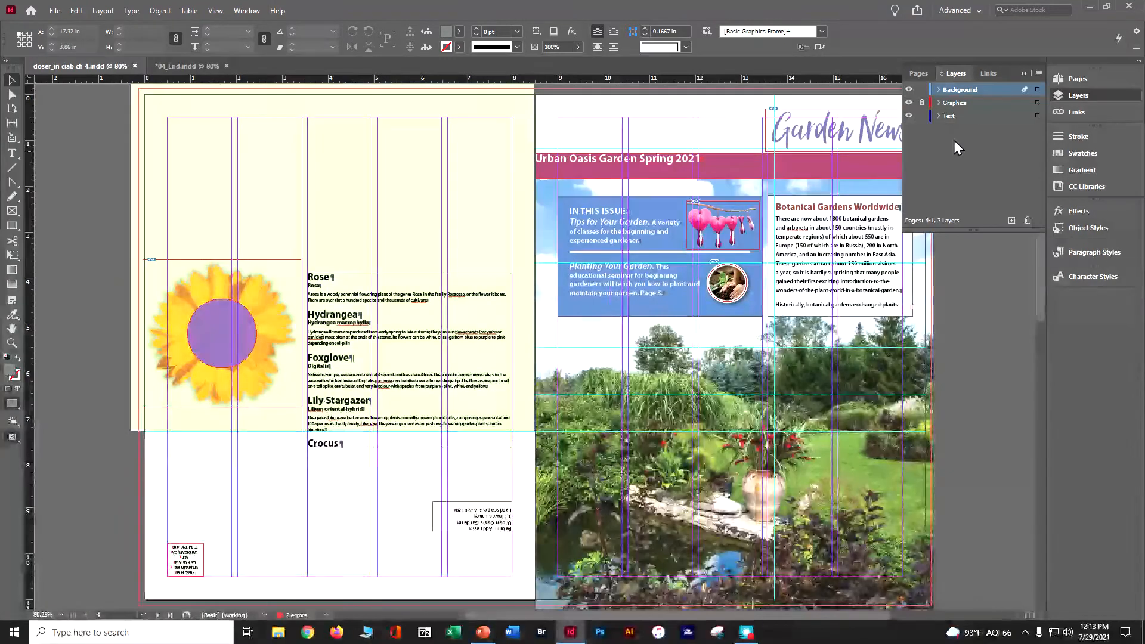
Step: Place the Background layer below the Text layer and move the cover spread's pale yellow rectangle and large garden photo onto it
{"action": "left_click_drag", "start_coordinate": [961, 97], "coordinate": [964, 131]}
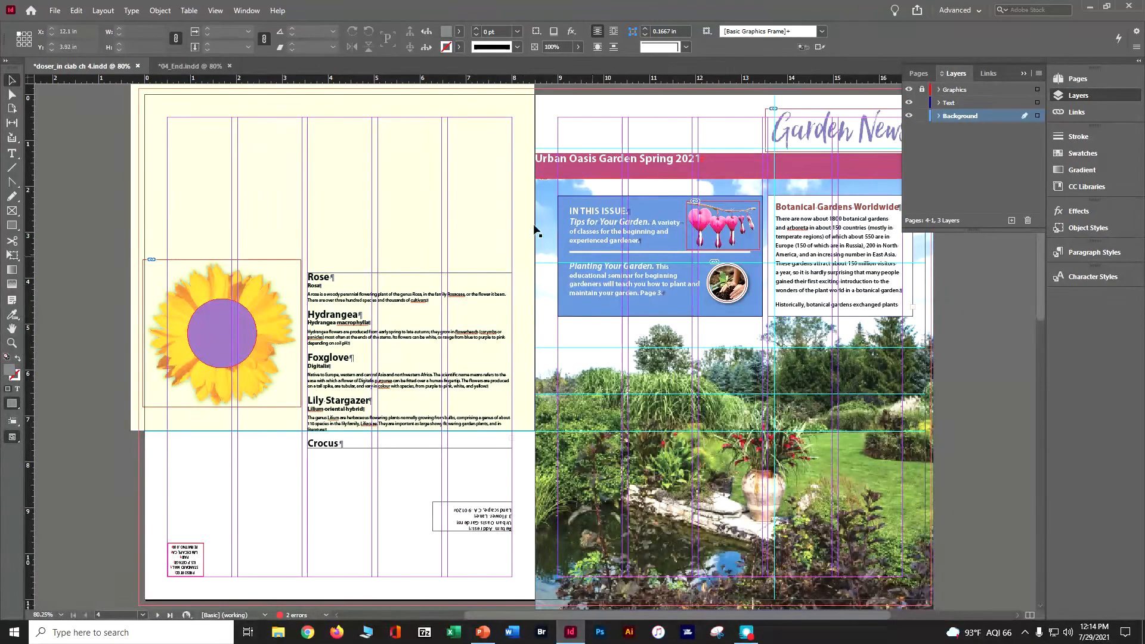
{"action": "left_click", "coordinate": [157, 126]}
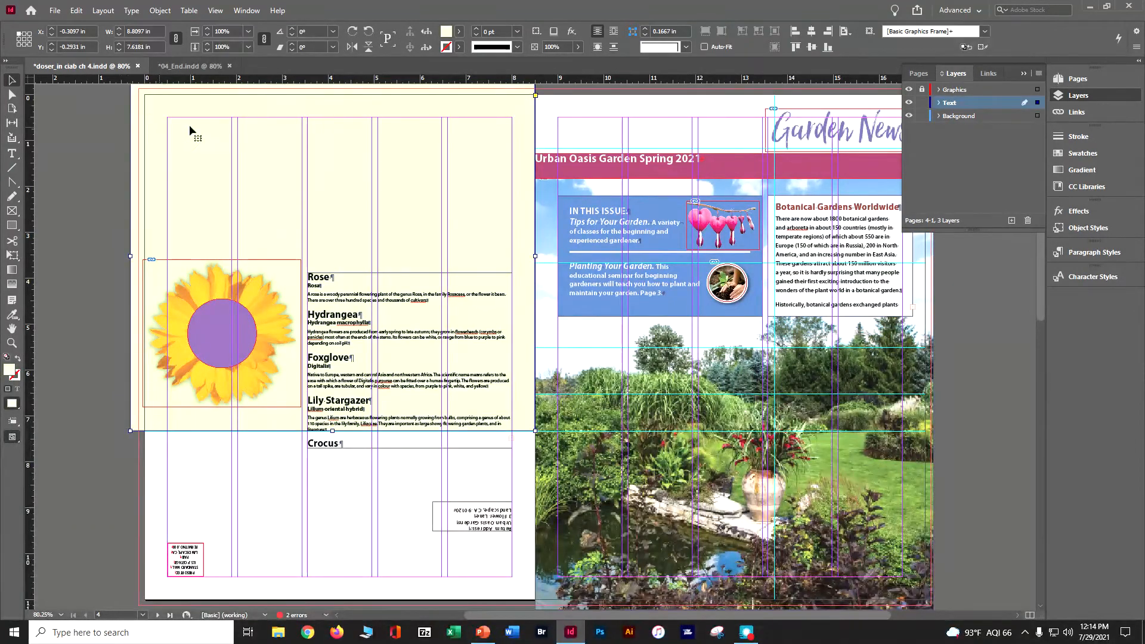
{"action": "scroll", "coordinate": [149, 158], "scroll_direction": "up", "scroll_amount": 2}
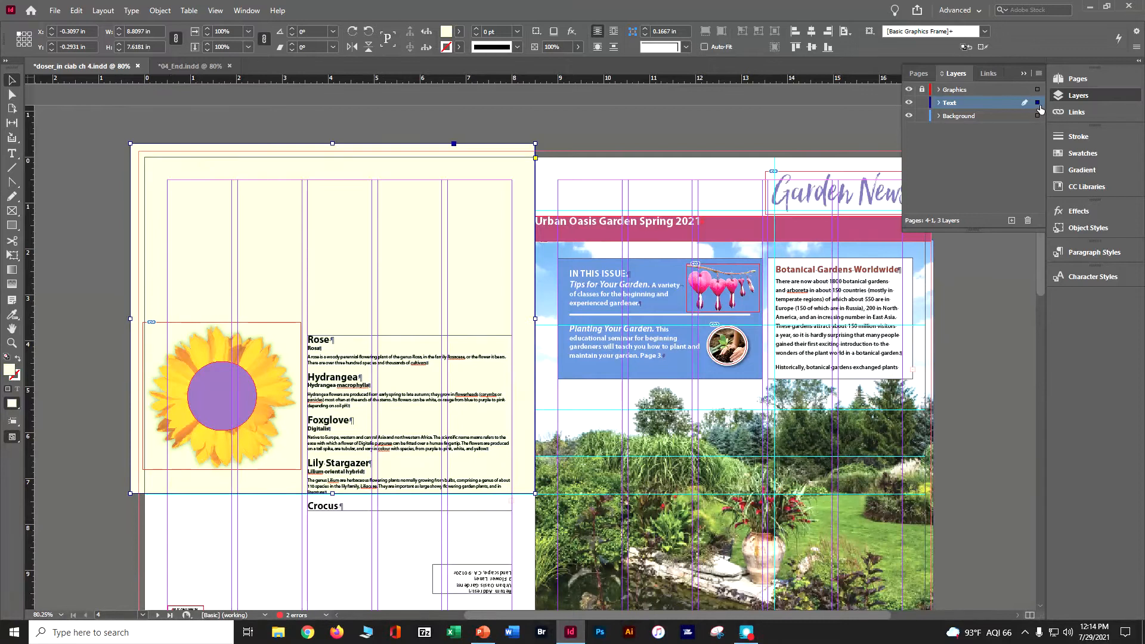
{"action": "left_click_drag", "start_coordinate": [1038, 120], "coordinate": [1038, 116]}
{"action": "left_click", "coordinate": [590, 406]}
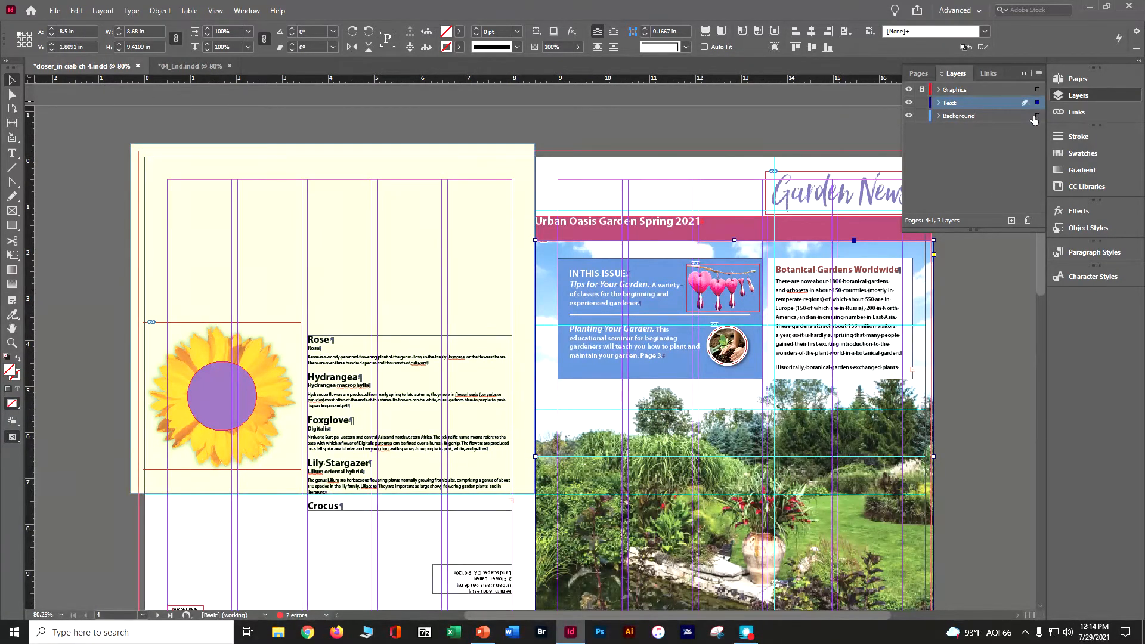
{"action": "left_click", "coordinate": [1035, 120]}
Step: Select the blue and lavender background rectangles together on the pages 2-3 spread and move them to the Background layer
{"action": "scroll", "coordinate": [548, 277], "scroll_direction": "down", "scroll_amount": 5}
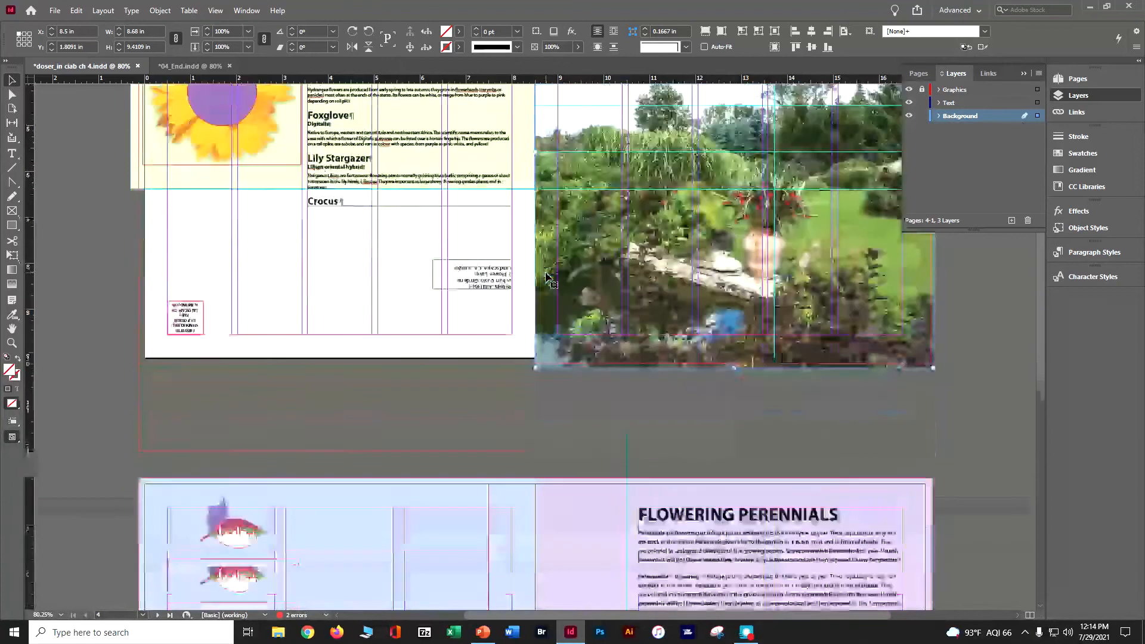
{"action": "scroll", "coordinate": [548, 277], "scroll_direction": "down", "scroll_amount": 4}
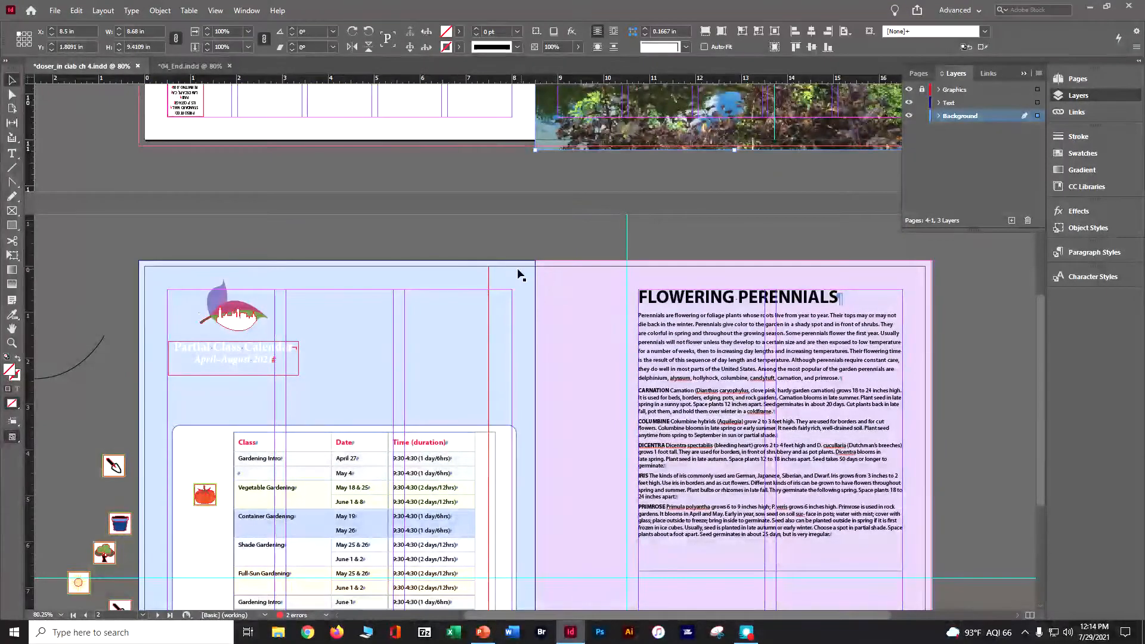
{"action": "left_click", "coordinate": [599, 309]}
{"action": "left_click", "coordinate": [598, 306]}
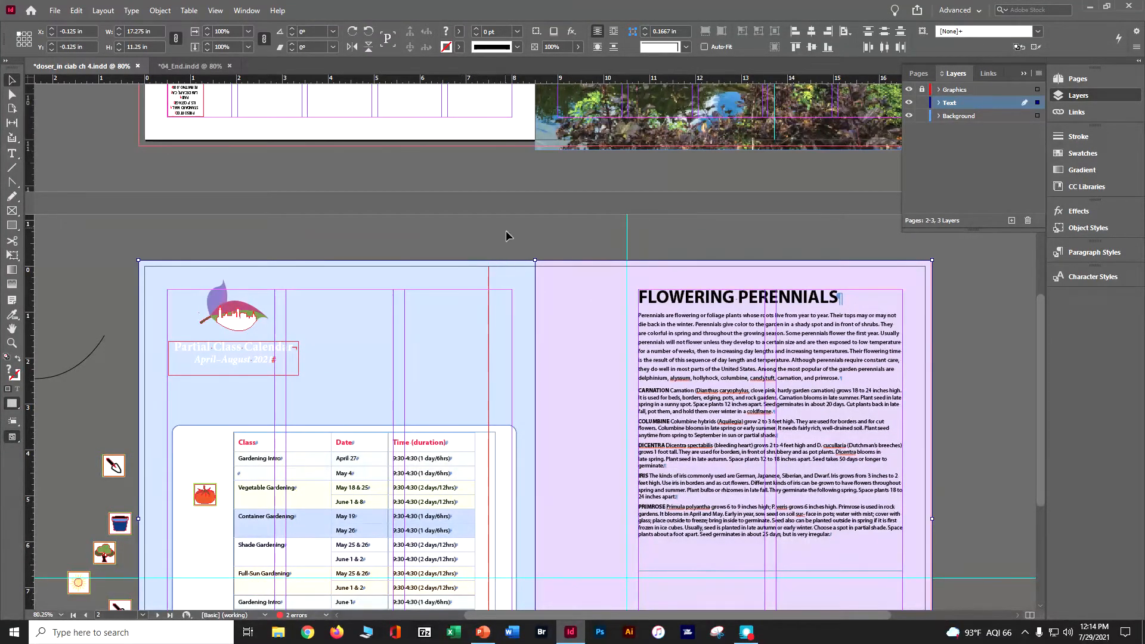
{"action": "left_click", "coordinate": [500, 247]}
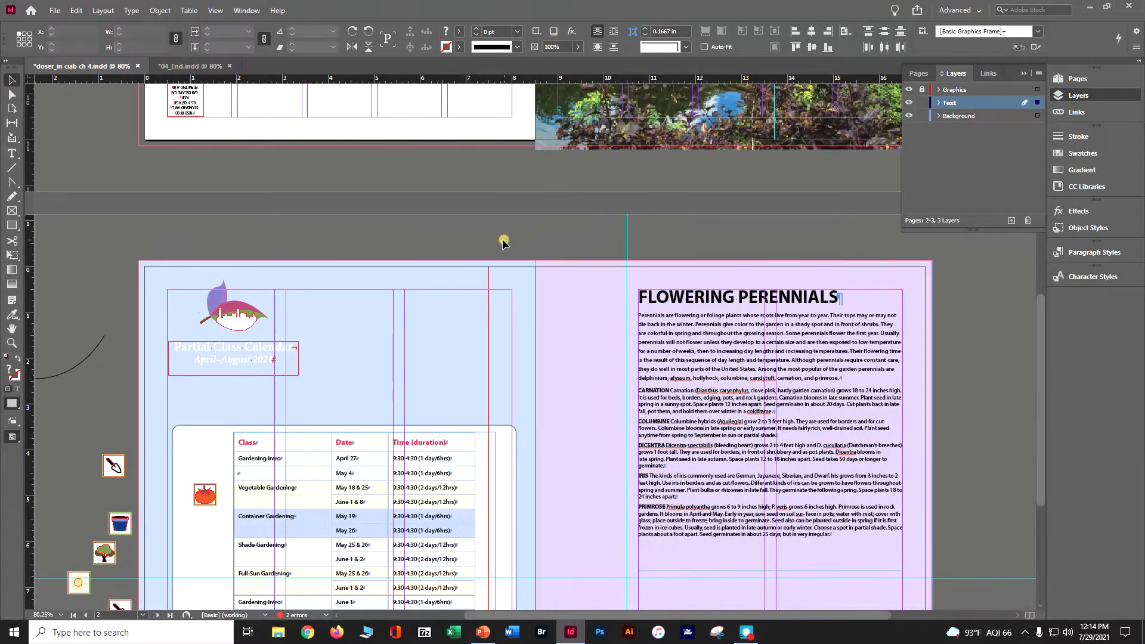
{"action": "left_click", "coordinate": [555, 275]}
{"action": "left_click", "coordinate": [557, 289]}
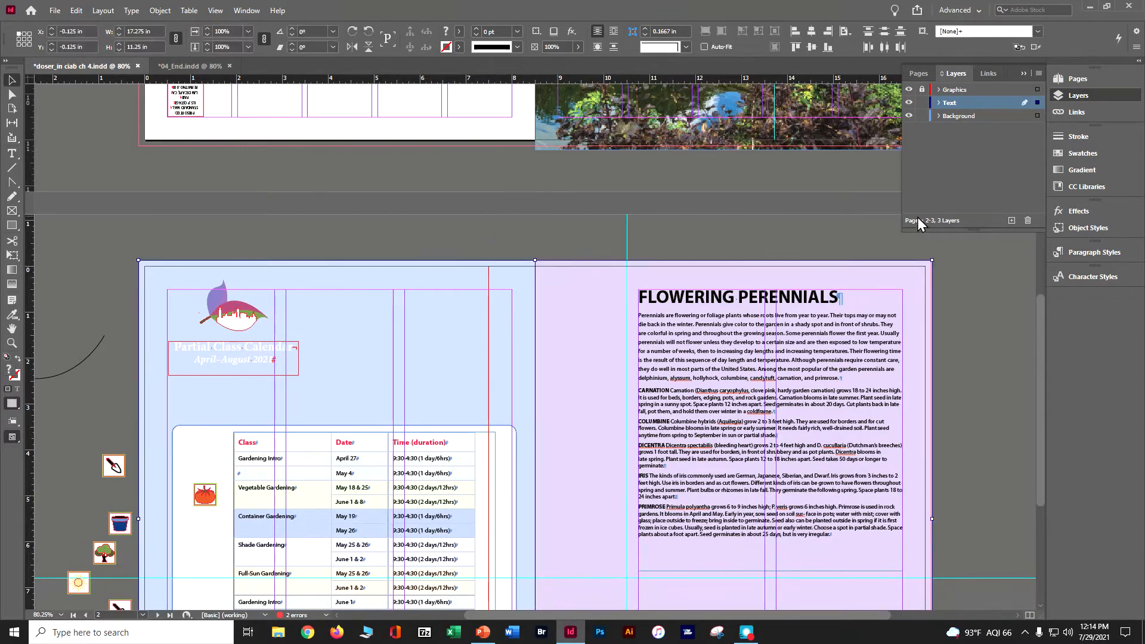
{"action": "left_click", "coordinate": [1038, 116]}
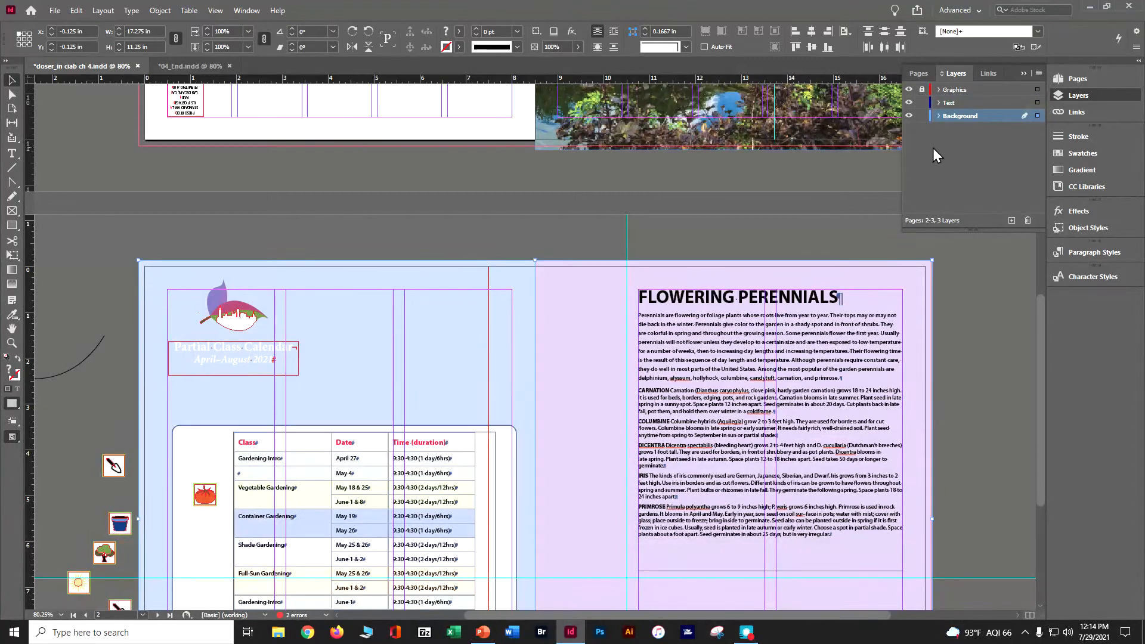
Step: Check the Background layer's objects by expanding, hiding and showing the layer, and save the document
{"action": "left_click", "coordinate": [936, 117]}
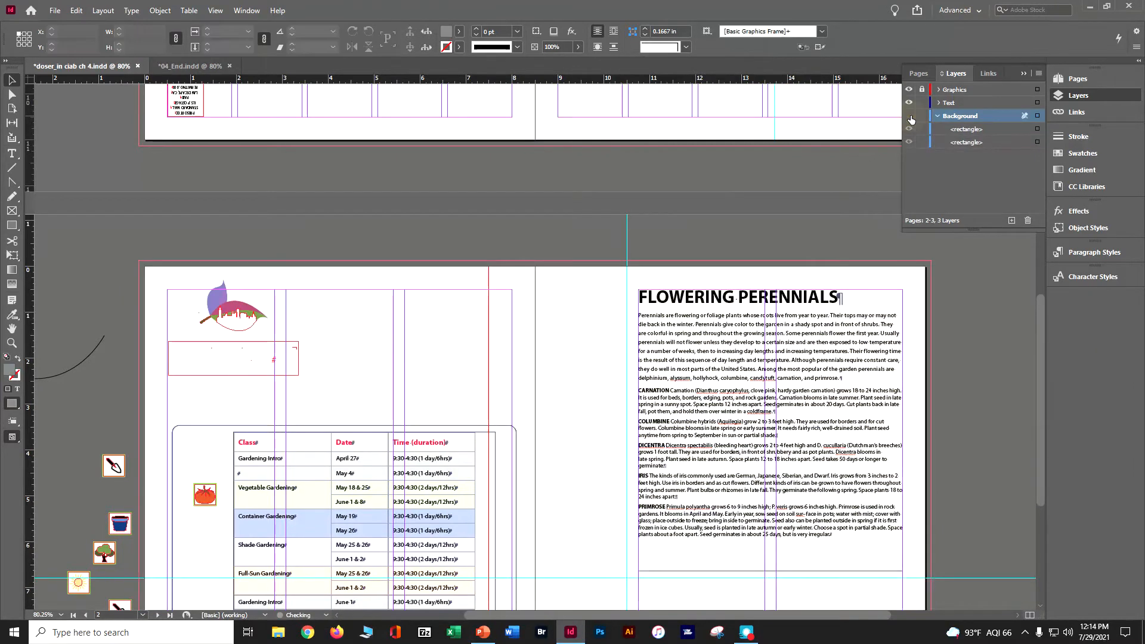
{"action": "left_click", "coordinate": [909, 116]}
{"action": "left_click", "coordinate": [909, 116]}
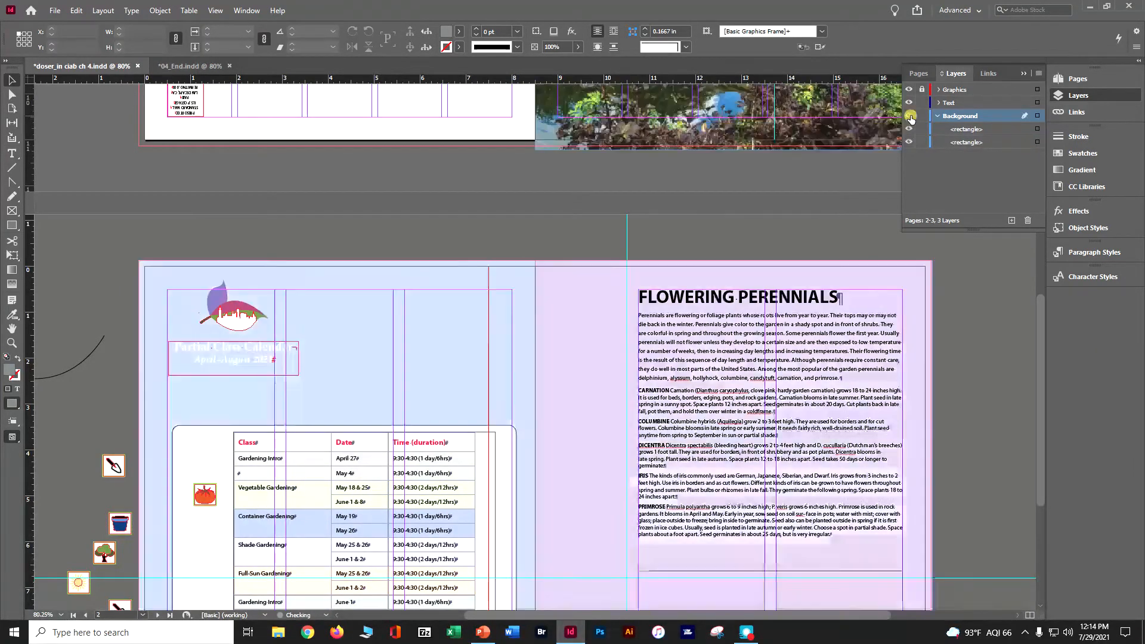
{"action": "left_click", "coordinate": [910, 116]}
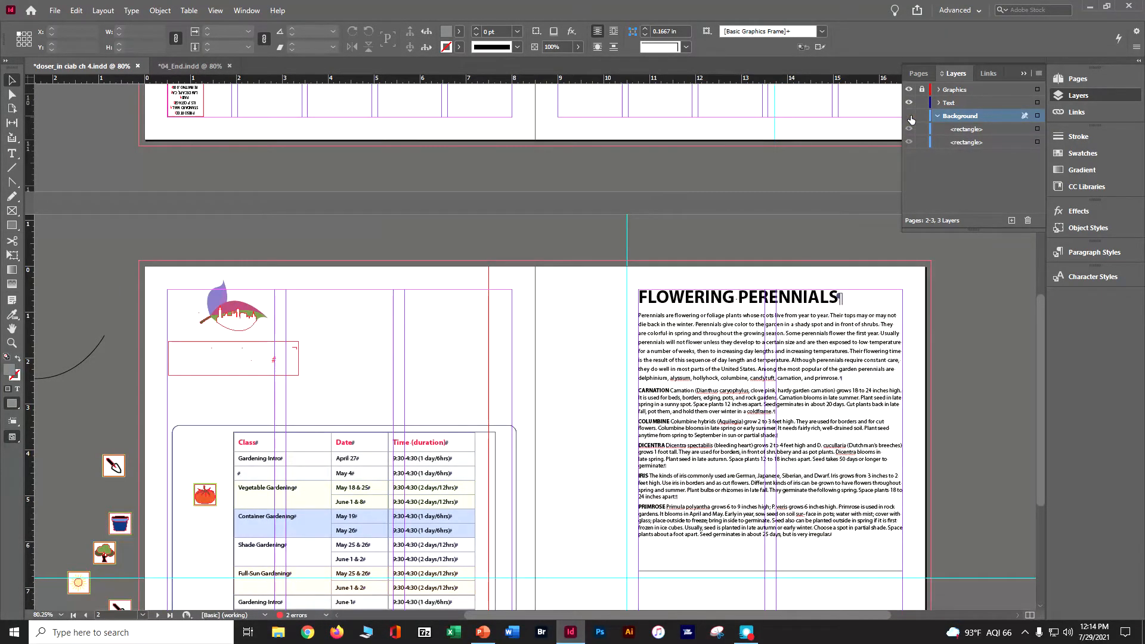
{"action": "left_click", "coordinate": [910, 116]}
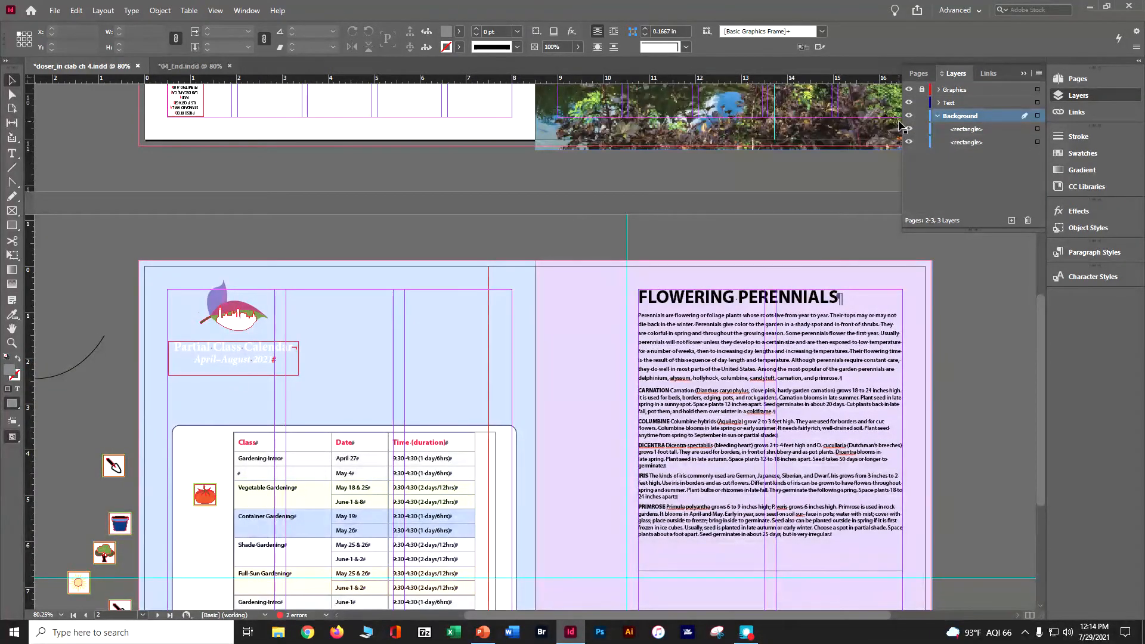
{"action": "key", "text": "ctrl+s"}
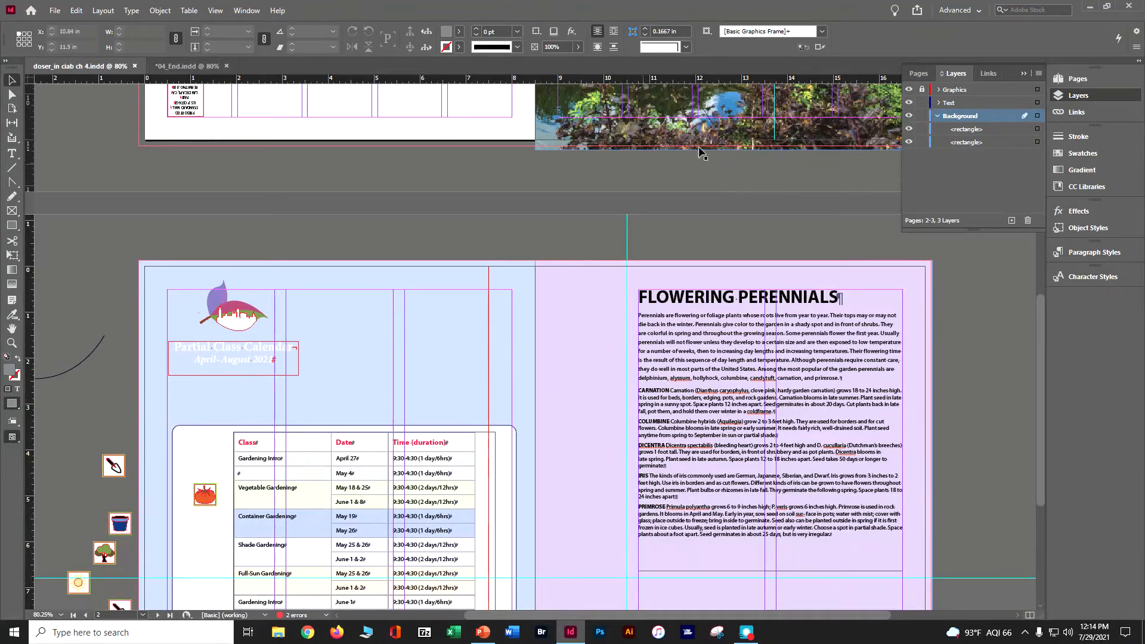
Step: Collapse and lock the Background layer, and make the Text layer the active layer
{"action": "left_click", "coordinate": [937, 117]}
{"action": "left_click", "coordinate": [922, 117]}
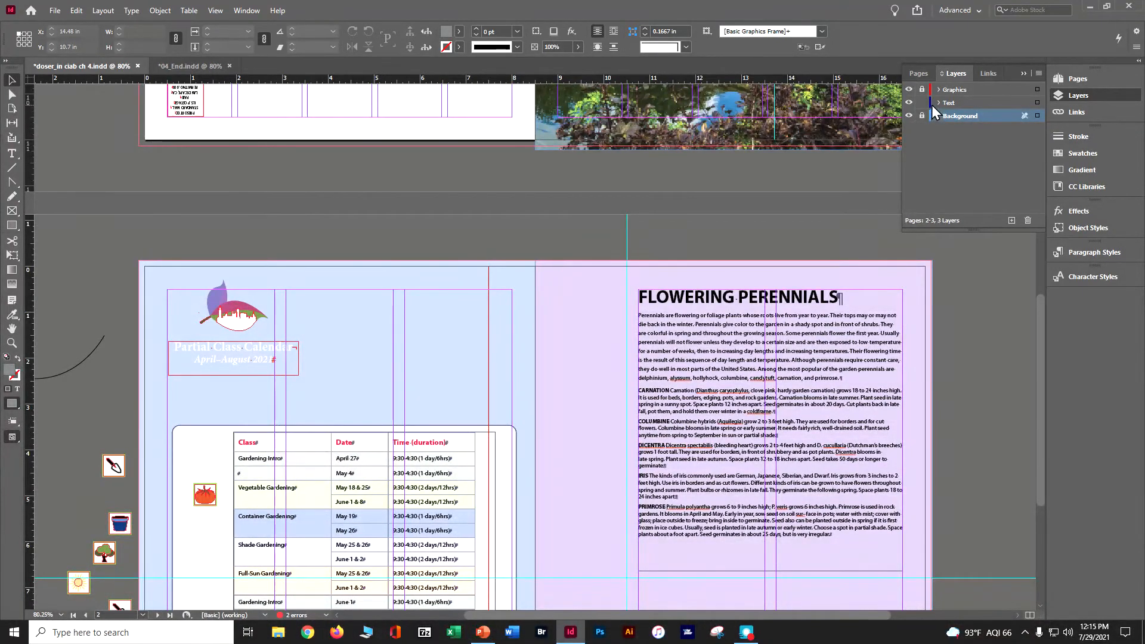
{"action": "left_click", "coordinate": [923, 79]}
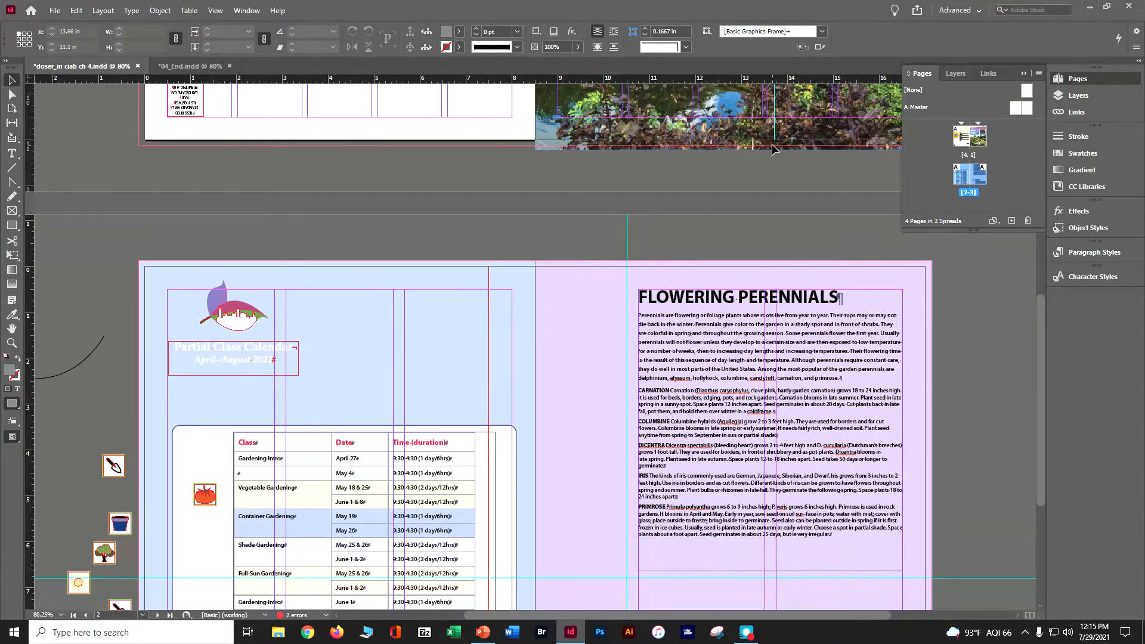
{"action": "left_click", "coordinate": [951, 73]}
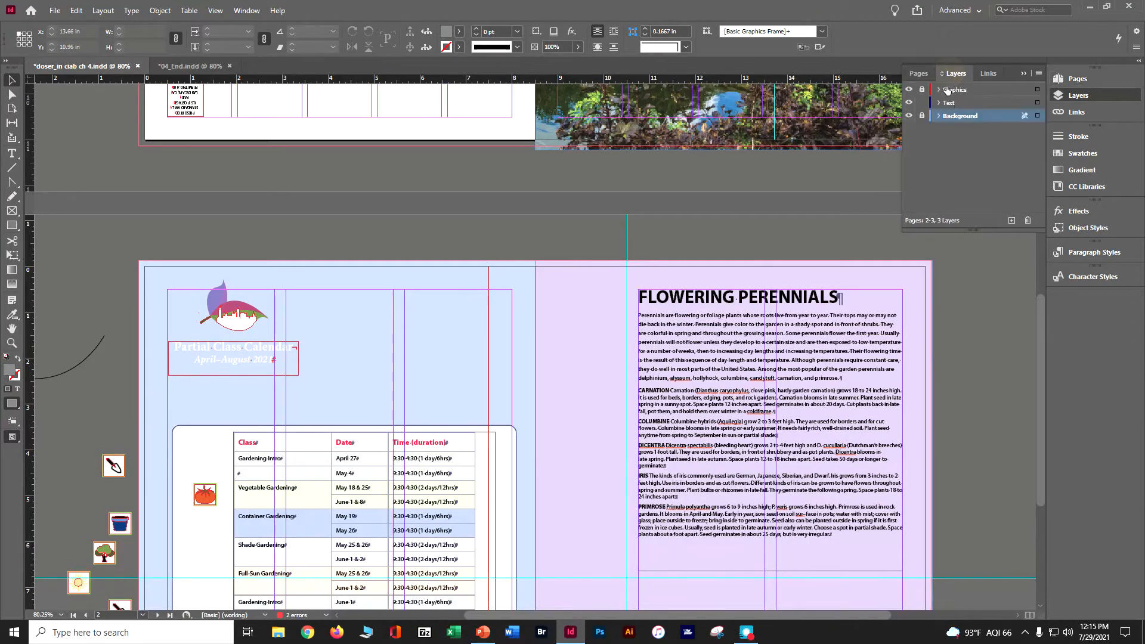
{"action": "left_click", "coordinate": [941, 105]}
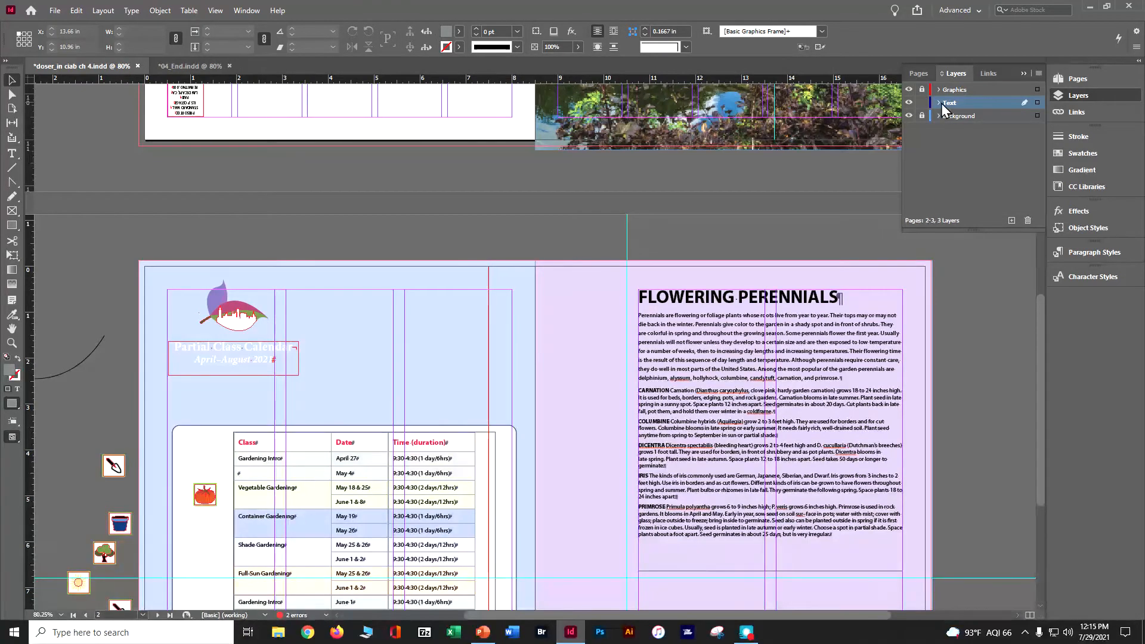
Step: Draw a text frame about 2.89 in wide and 0.89 in high from the upper-left margin corner of page 4
{"action": "scroll", "coordinate": [236, 258], "scroll_direction": "up", "scroll_amount": 1}
{"action": "scroll", "coordinate": [236, 252], "scroll_direction": "up", "scroll_amount": 10}
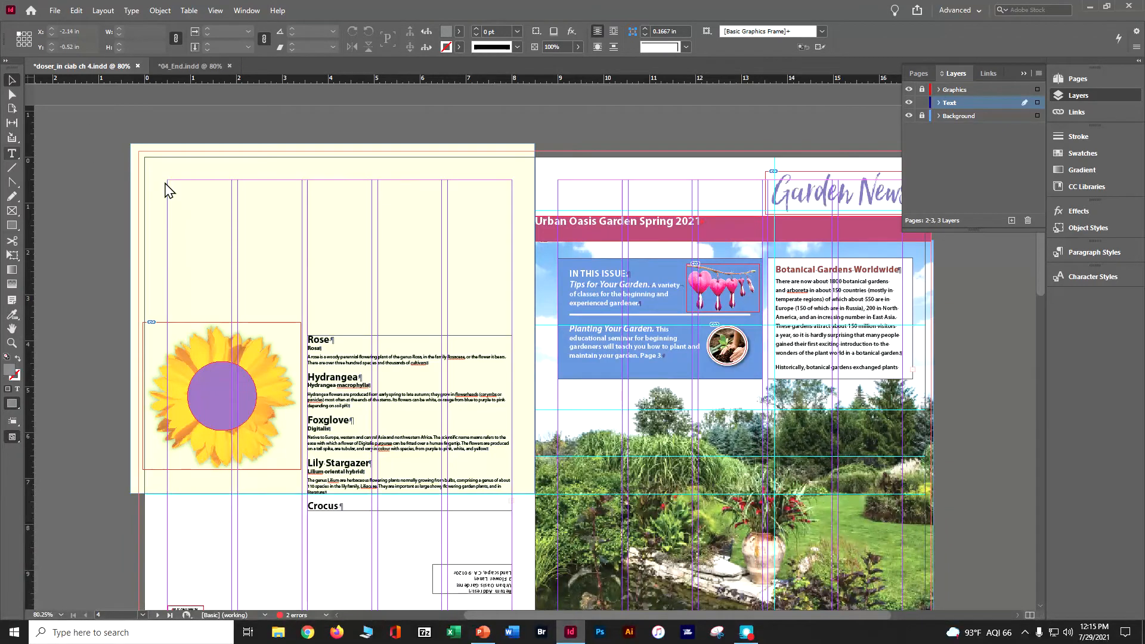
{"action": "left_click_drag", "start_coordinate": [168, 180], "coordinate": [300, 220]}
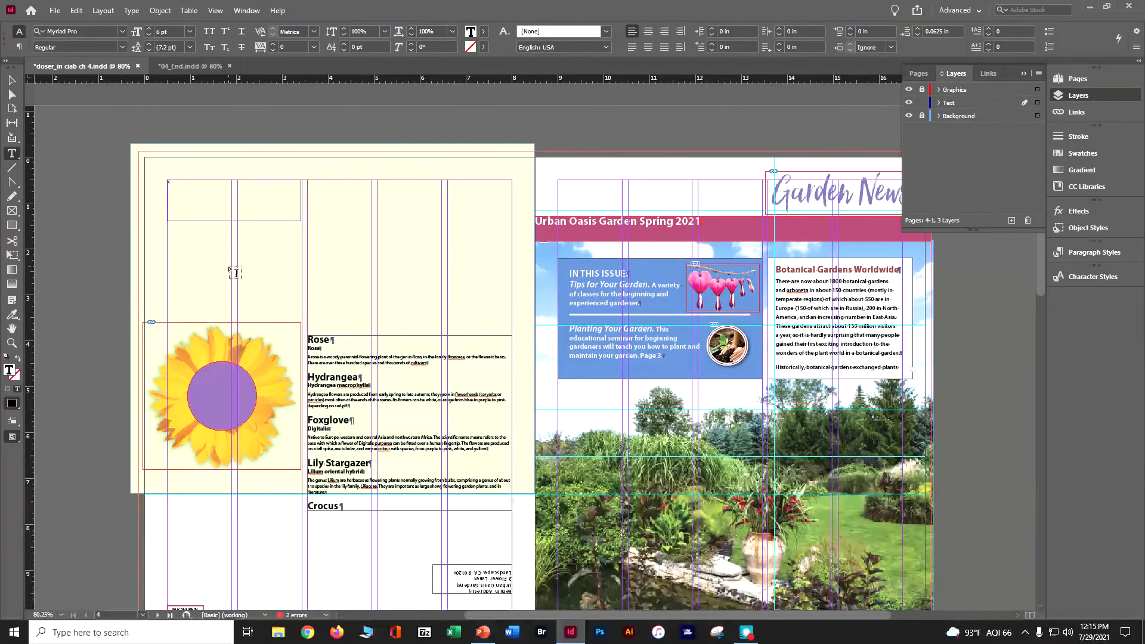
Step: Enter "Featured" and "Blossoms" in the new text frame, separated by a forced line break
{"action": "type", "text": "Fea"}
{"action": "key", "text": "ctrl+equal"}
{"action": "key", "text": "ctrl+equal"}
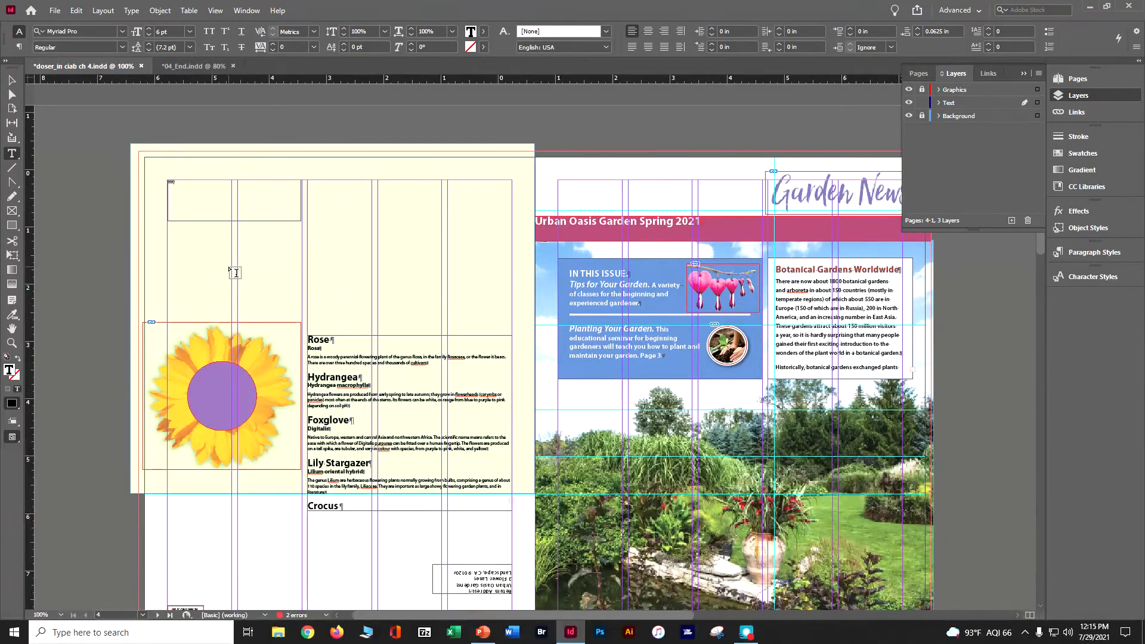
{"action": "key", "text": "ctrl+equal"}
{"action": "key", "text": "ctrl+equal"}
{"action": "key", "text": "ctrl+equal"}
{"action": "key", "text": "ctrl+equal"}
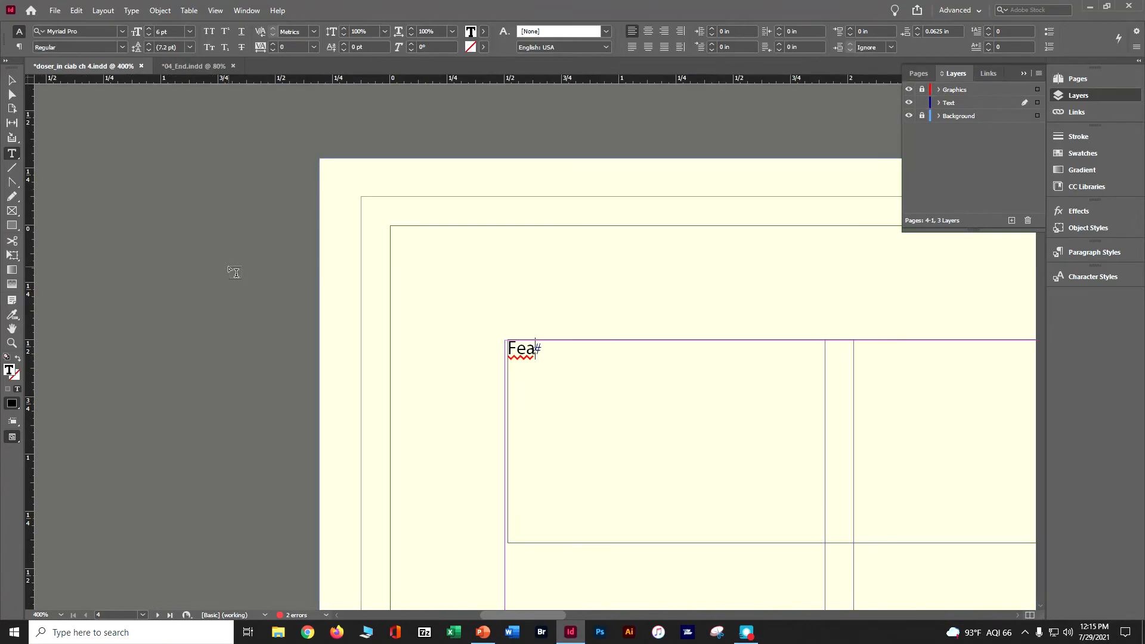
{"action": "type", "text": "tured"}
{"action": "key", "text": "Return"}
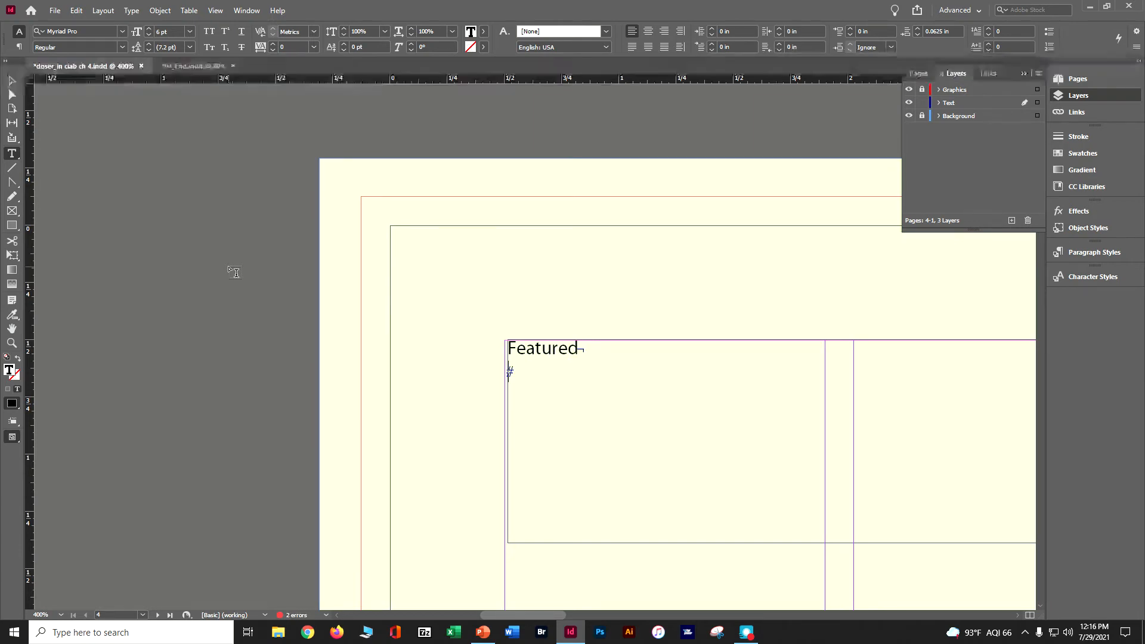
{"action": "type", "text": "Blossoms"}
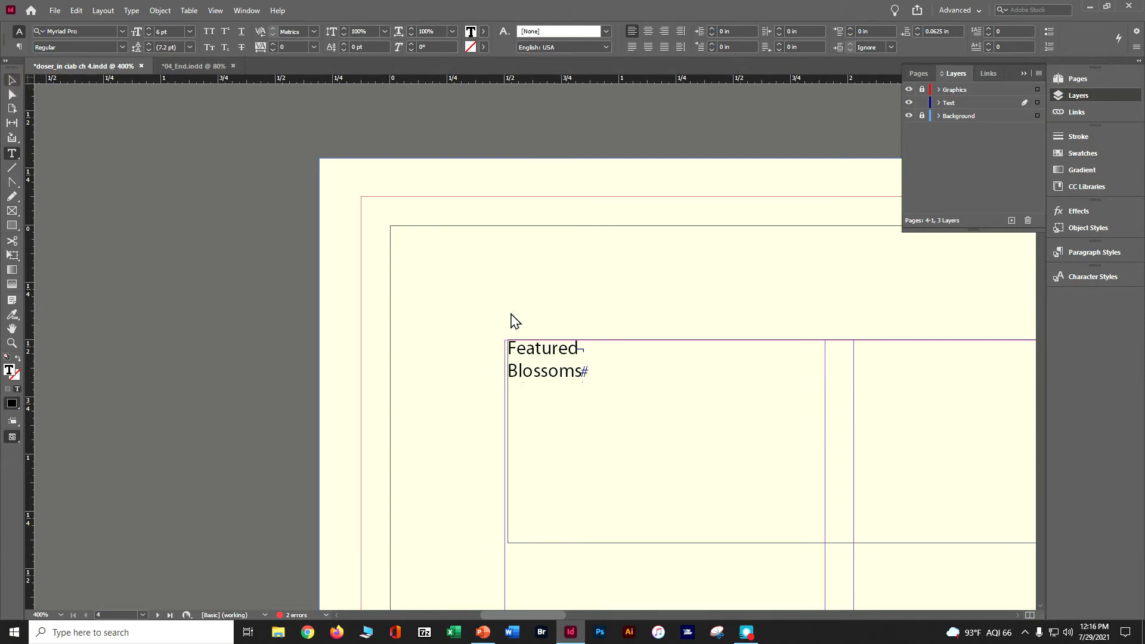
Step: Apply the Right Flush Title paragraph style to the "Featured Blossoms" text frame
{"action": "key", "text": "Escape"}
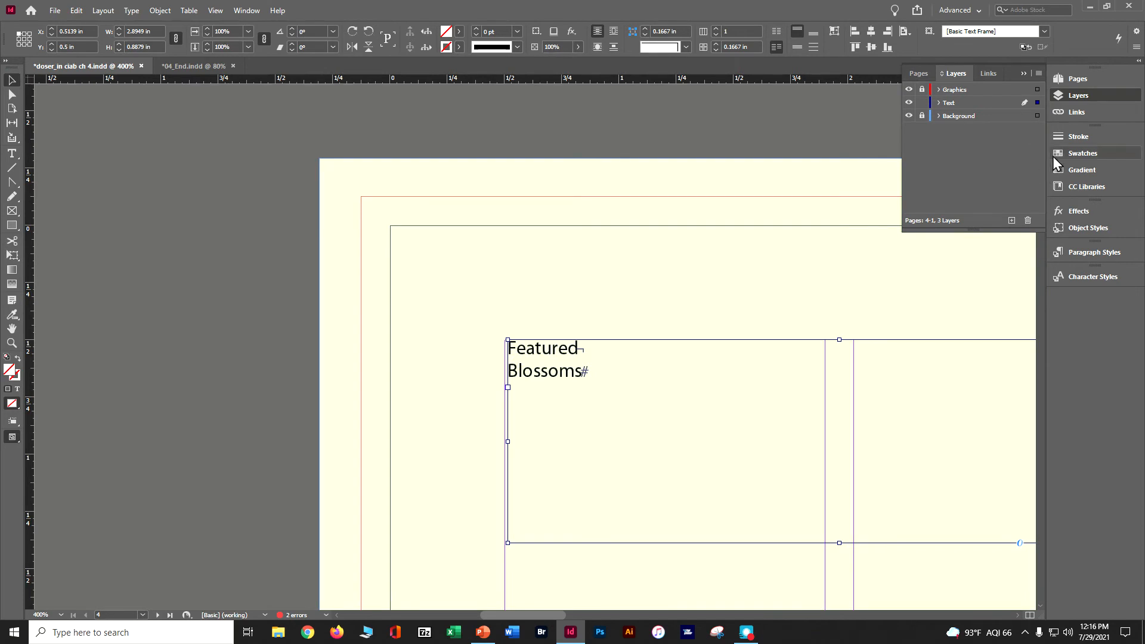
{"action": "left_click", "coordinate": [1073, 251]}
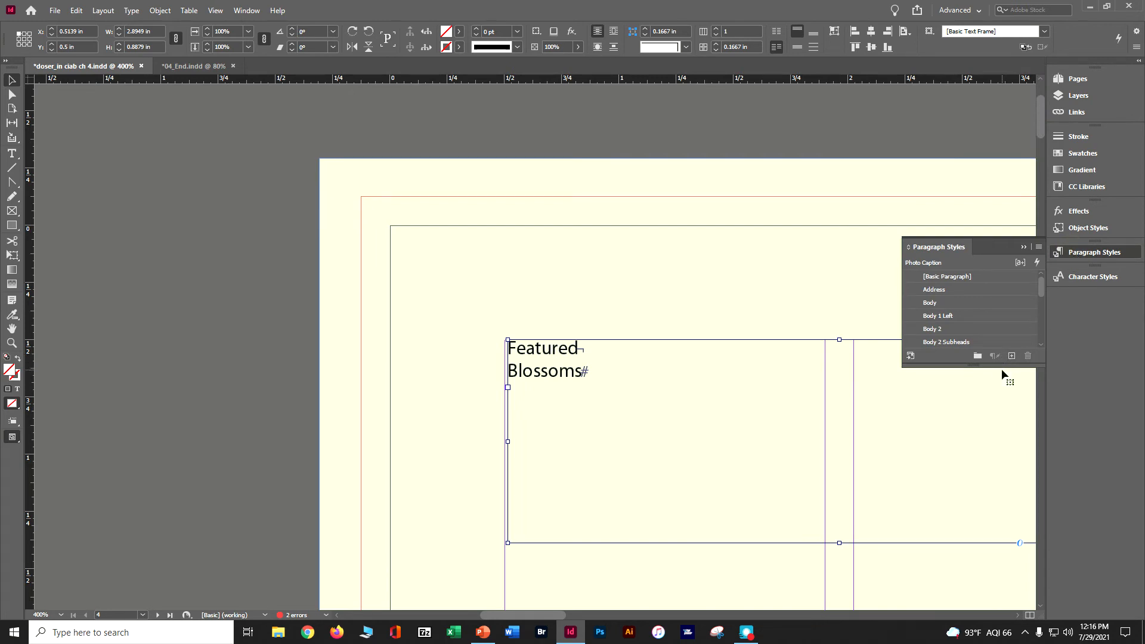
{"action": "left_click_drag", "start_coordinate": [1001, 367], "coordinate": [987, 554]}
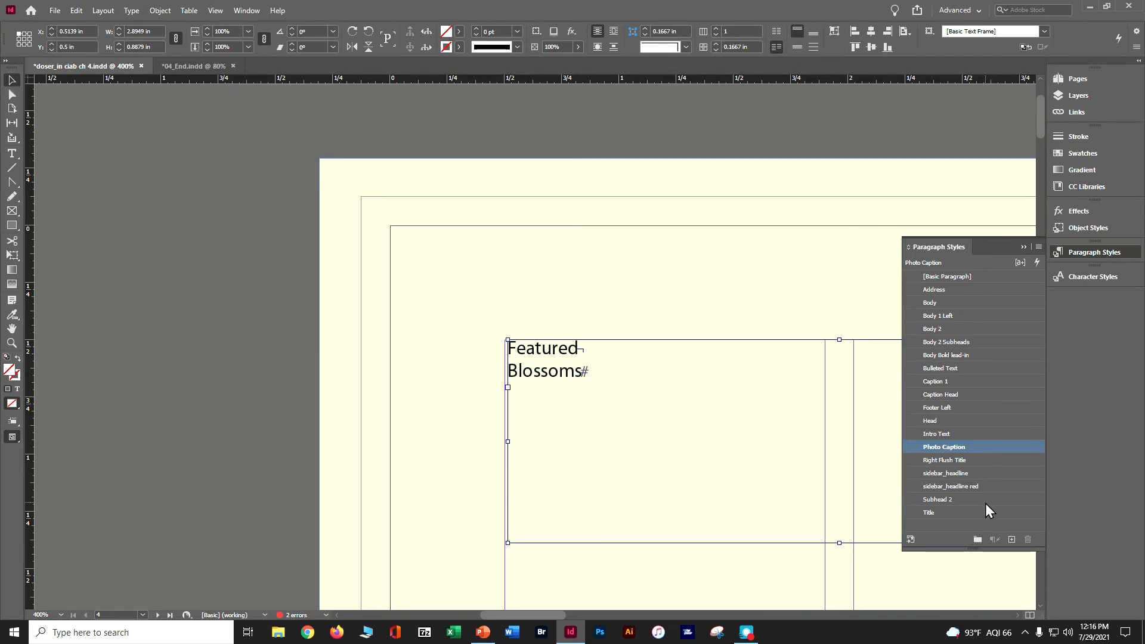
{"action": "left_click", "coordinate": [980, 461]}
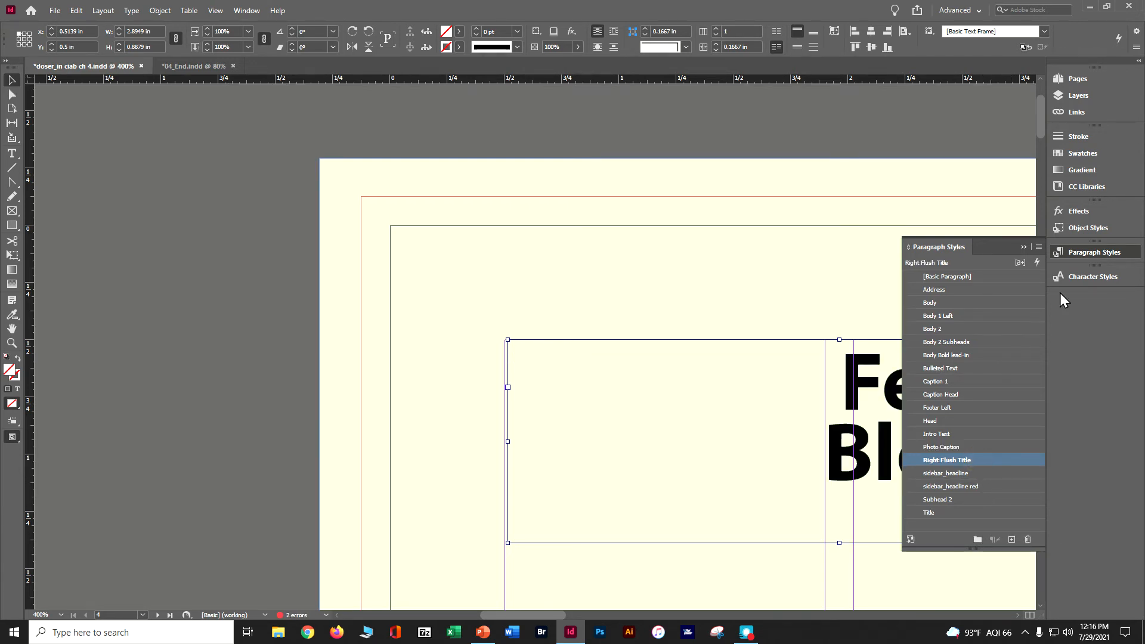
{"action": "left_click", "coordinate": [1022, 246]}
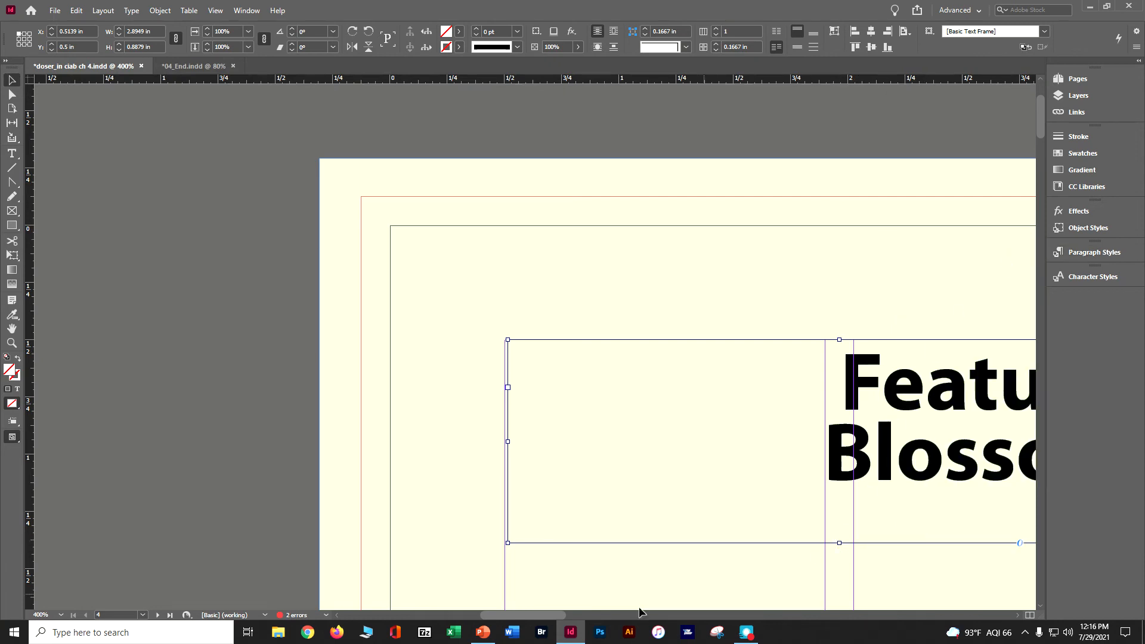
Step: Align the "Featured Blossoms" frame with page 4's left margin at X 0.5 in and fit its height to the text
{"action": "scroll", "coordinate": [593, 615], "scroll_direction": "right", "scroll_amount": 3}
{"action": "left_click_drag", "start_coordinate": [593, 614], "coordinate": [624, 614]}
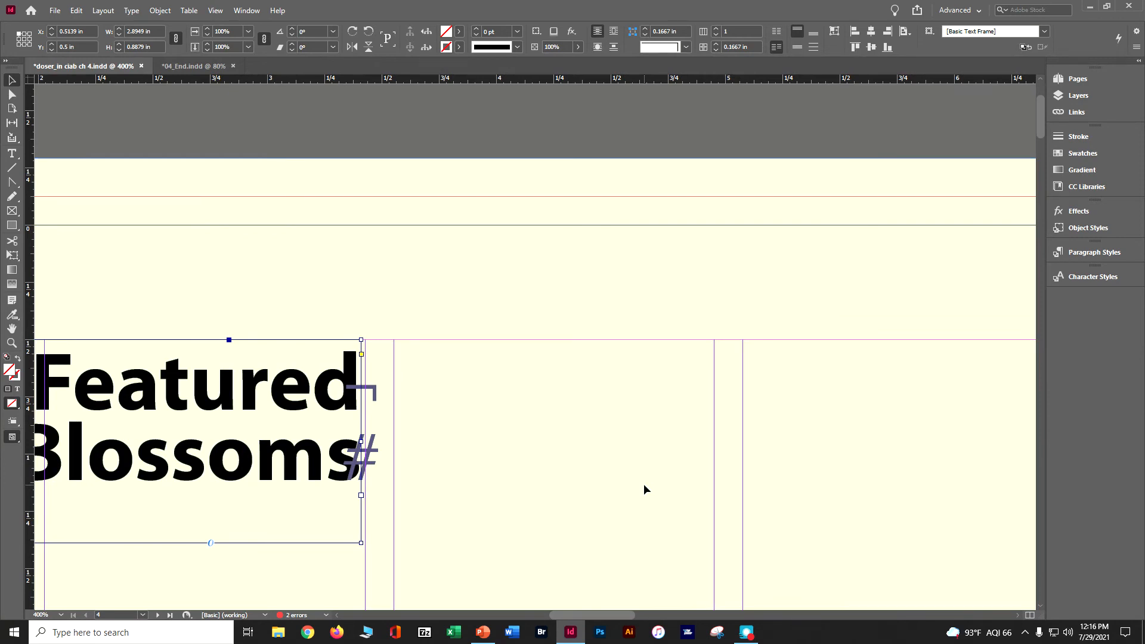
{"action": "left_click", "coordinate": [93, 123]}
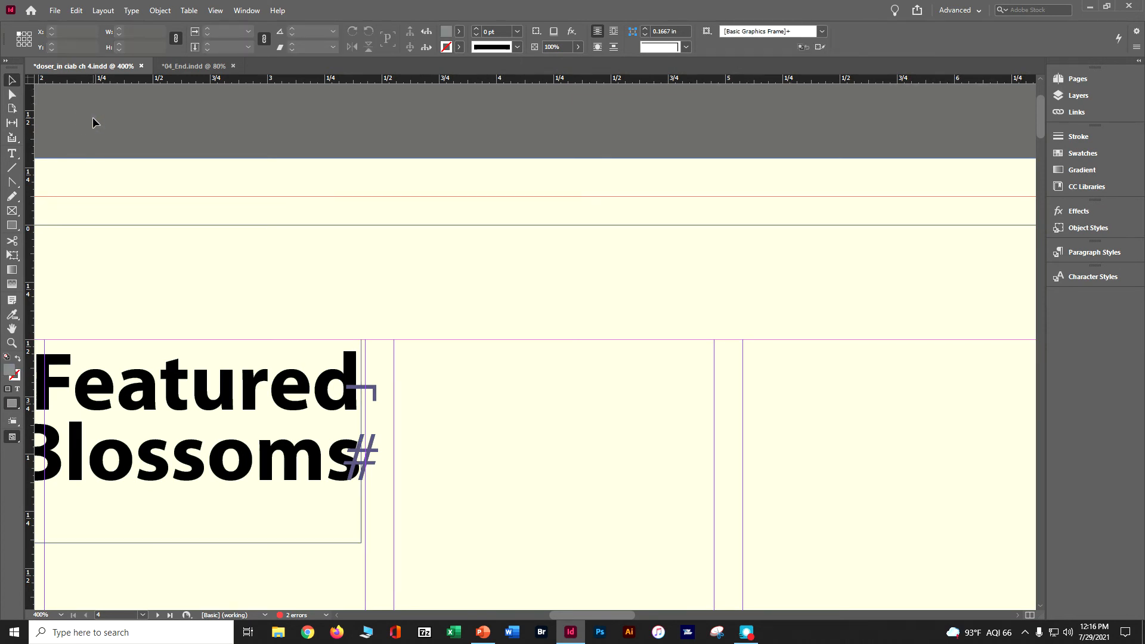
{"action": "key", "text": "ctrl+minus"}
{"action": "key", "text": "ctrl+minus"}
{"action": "key", "text": "ctrl+minus"}
{"action": "key", "text": "ctrl+minus"}
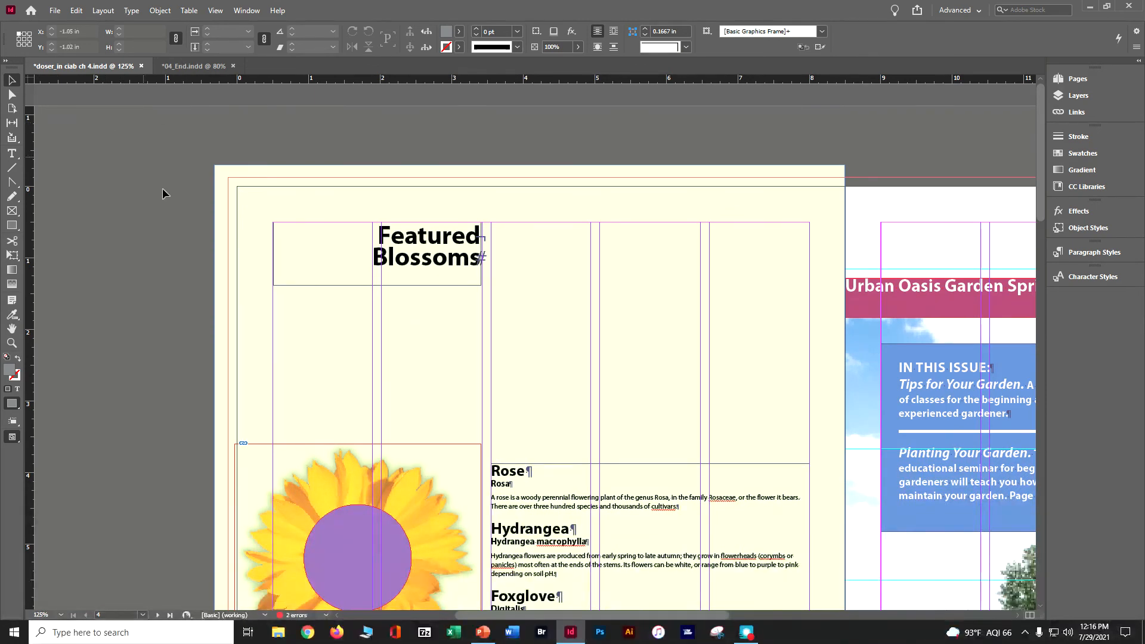
{"action": "left_click", "coordinate": [296, 286]}
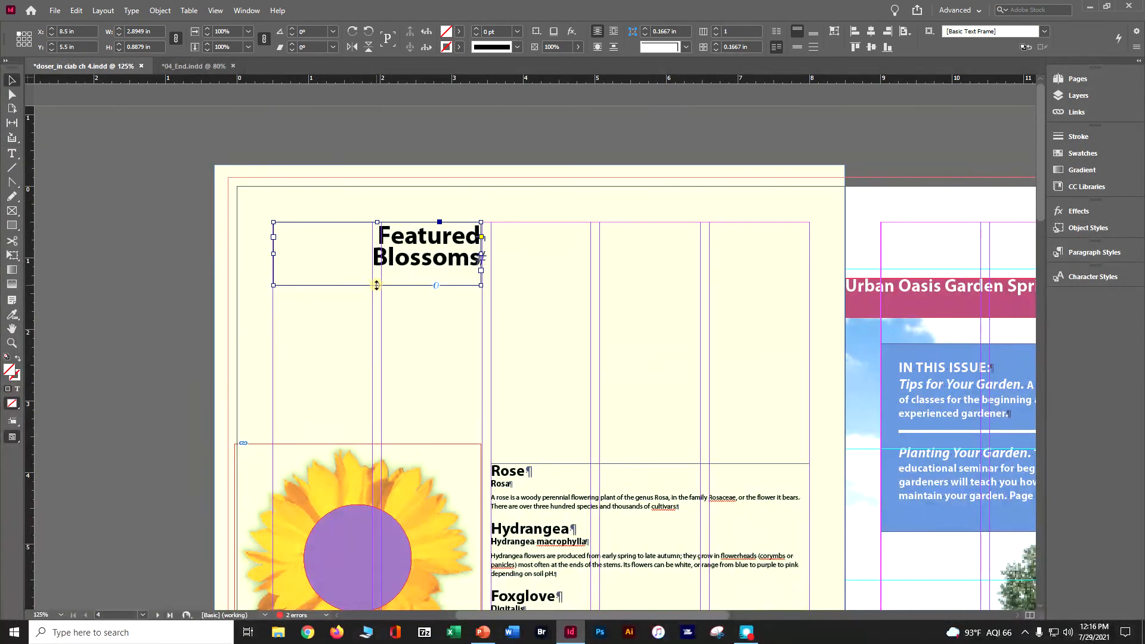
{"action": "double_click", "coordinate": [377, 285]}
{"action": "left_click", "coordinate": [376, 284]}
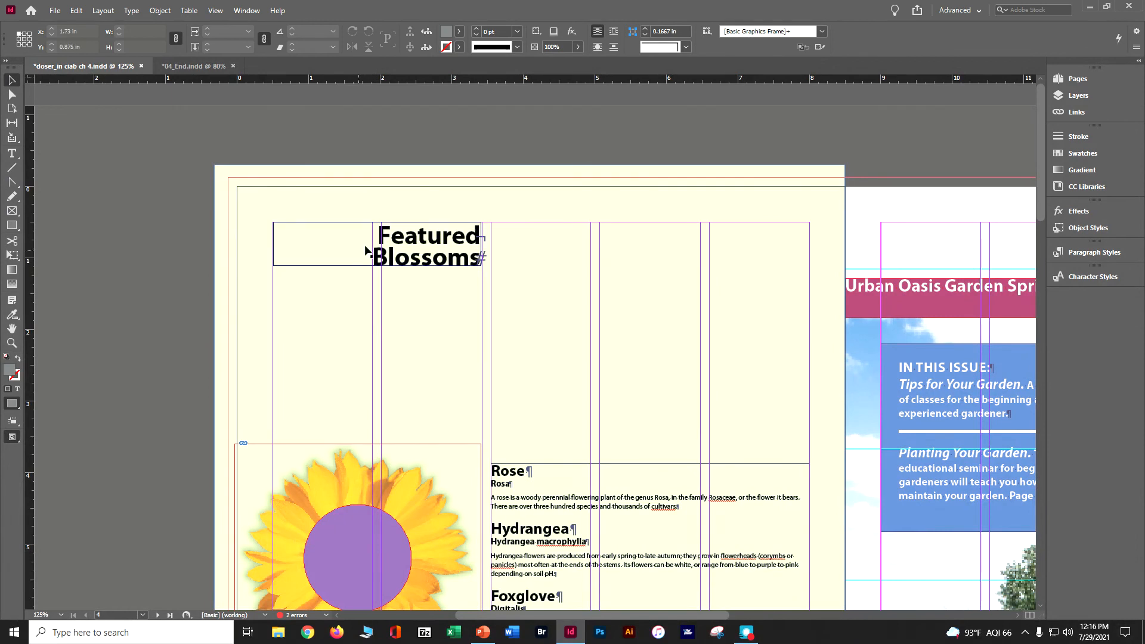